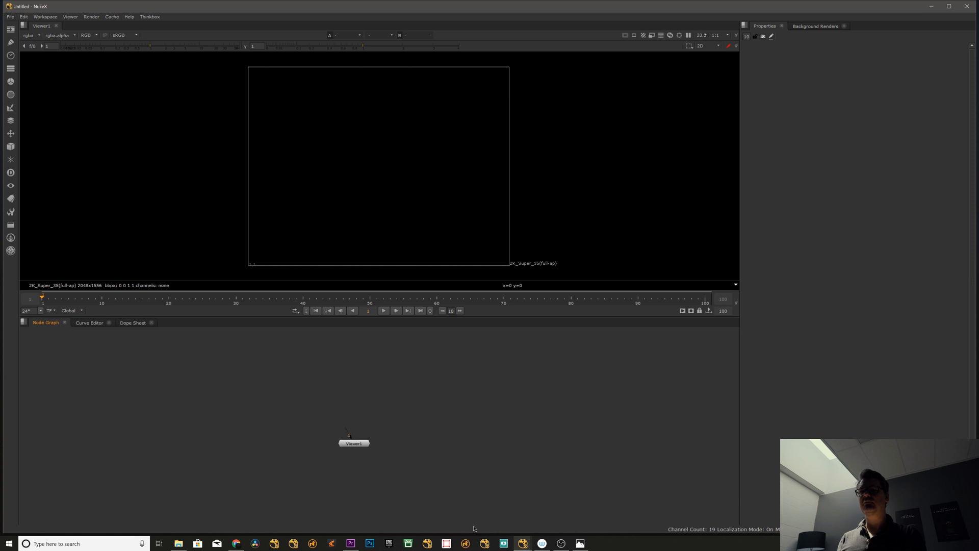
Spread the Read nodes apart in the node graph and show them in the viewer
left_click(373, 376)
key("1")
left_click_drag(374, 376, 306, 372)
left_click_drag(446, 380, 417, 379)
middle_click_drag(454, 407, 330, 401)
left_click_drag(377, 377, 447, 373)
key("1")
middle_click_drag(449, 375, 429, 372)
Go to frame 22 and display Read2 in the viewer
left_click(183, 305)
left_click(270, 372)
key("1")
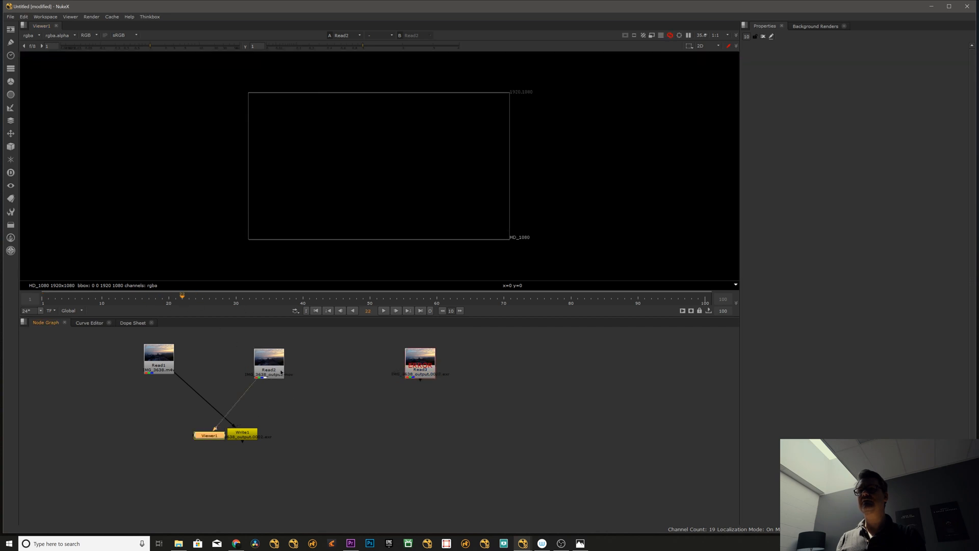
Delete the Read3 node that shows an error and move Read2 farther away from Read1
left_click(420, 371)
key("Delete")
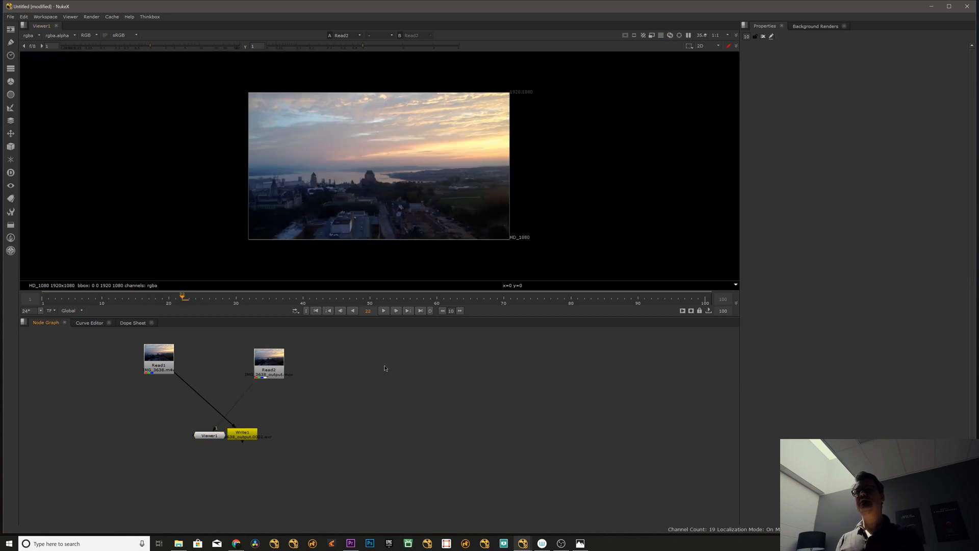
left_click_drag(269, 364, 376, 366)
Toggle the alpha channel display for Read2 and preview the clip at other frames, ending on frame 17
key("a")
key("a")
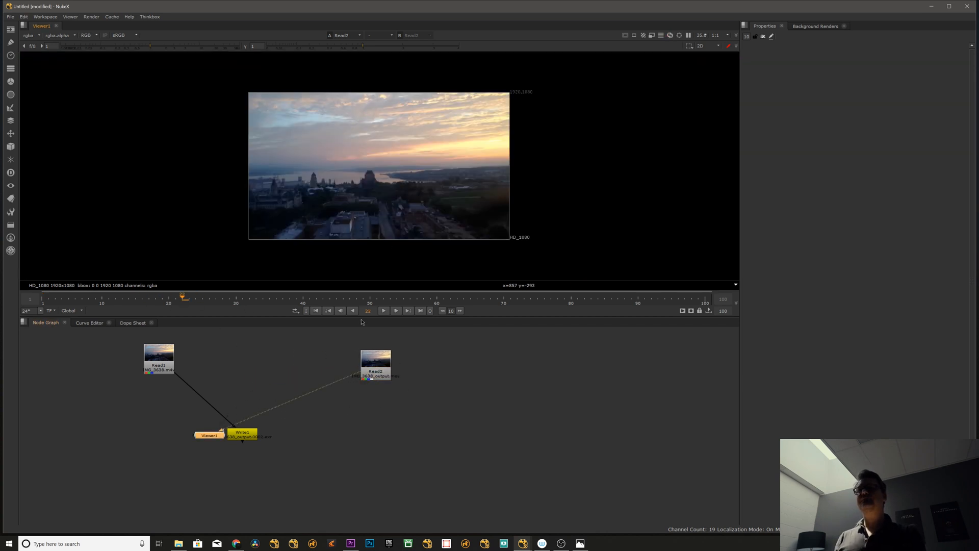
left_click(491, 300)
left_click(146, 300)
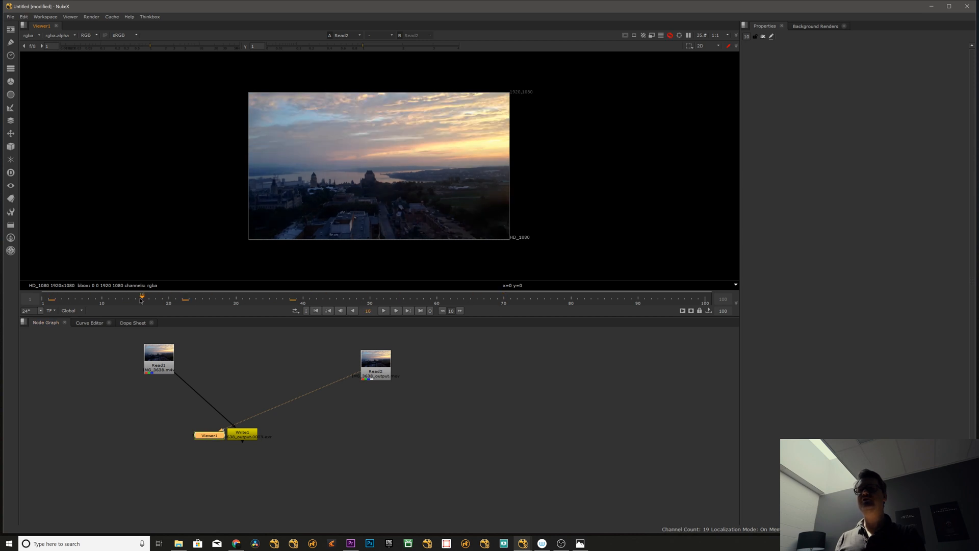
left_click(466, 357)
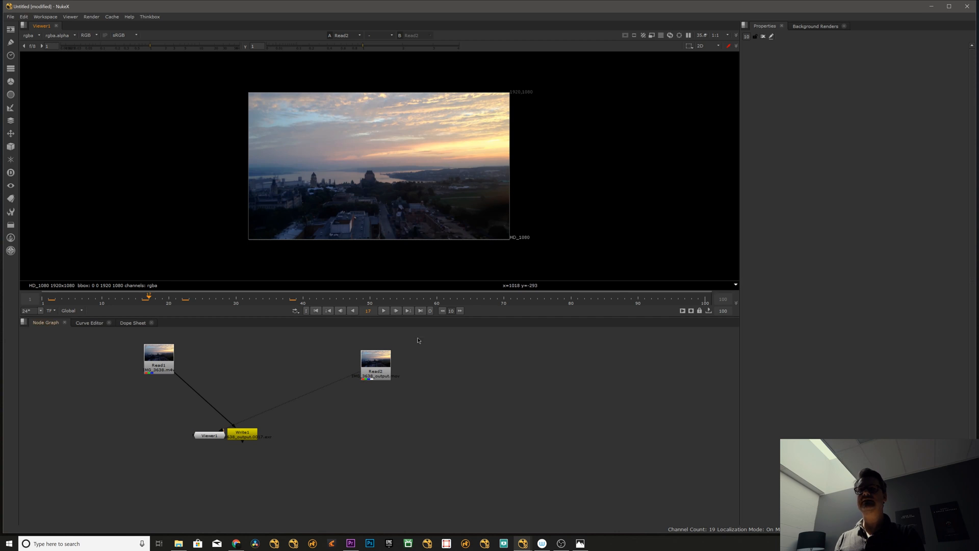
mouse_move(376, 366)
left_mouse_down()
mouse_move(388, 366)
mouse_move(371, 376)
mouse_move(381, 370)
left_mouse_up()
left_click(437, 352)
left_click(448, 382)
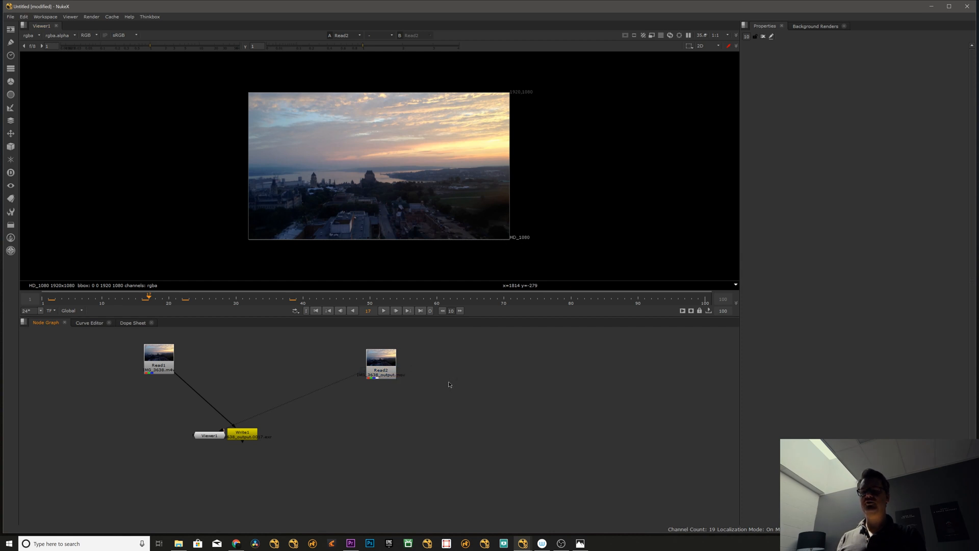
Set the project's full size format to HD_1080 1920x1080
key("s")
left_click(841, 280)
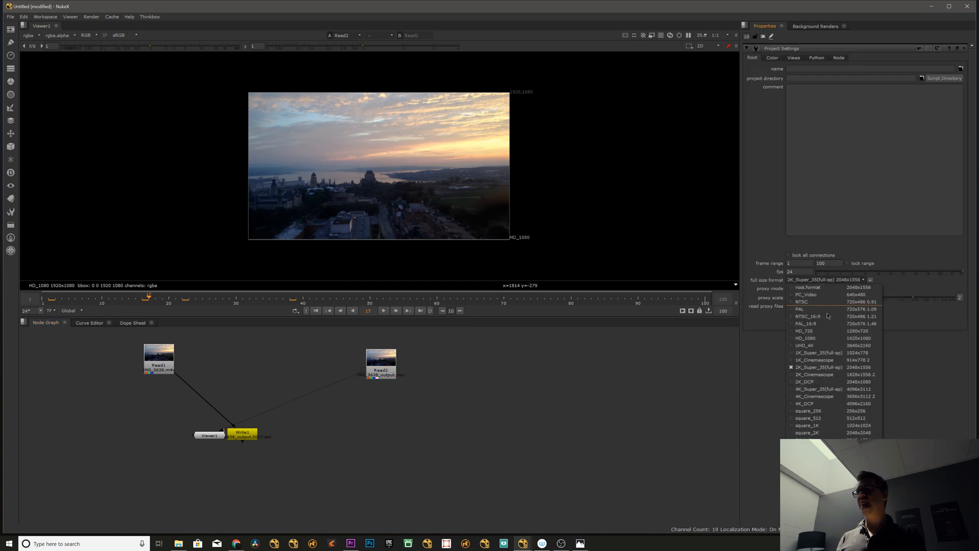
left_click(789, 341)
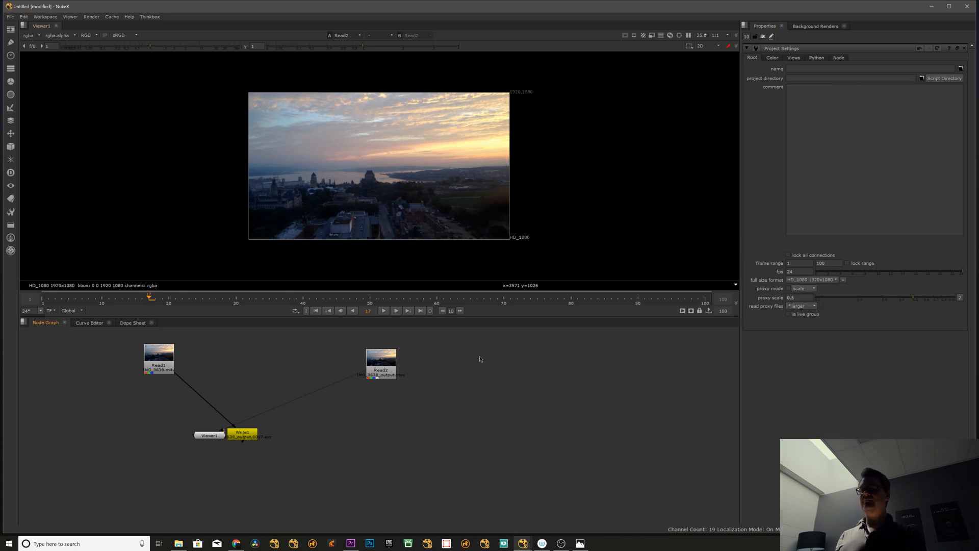
Close the project settings and add a Transform node below Read2
left_click_drag(382, 366, 387, 364)
left_click(416, 366)
left_click(387, 363)
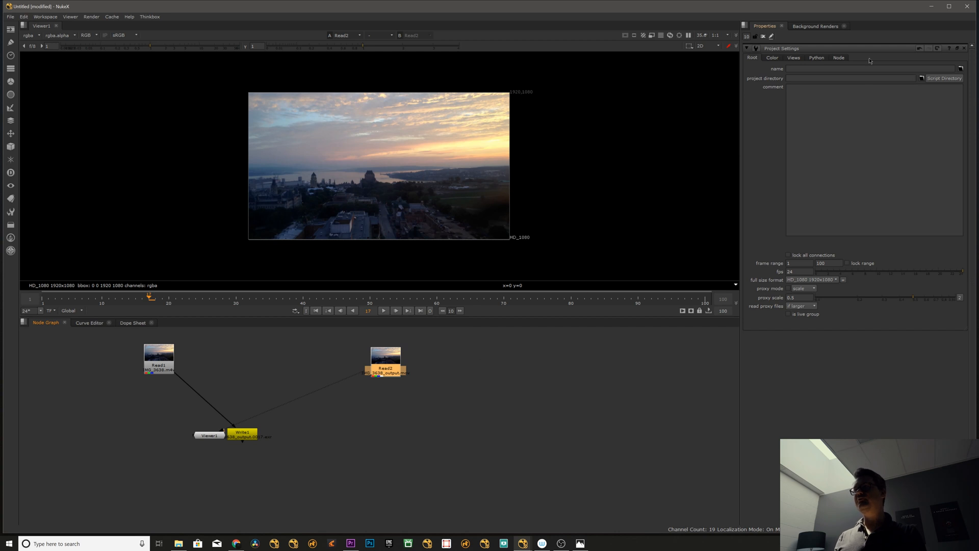
left_click(757, 39)
left_click(763, 38)
left_click(391, 379)
left_click_drag(387, 373, 383, 375)
key("t")
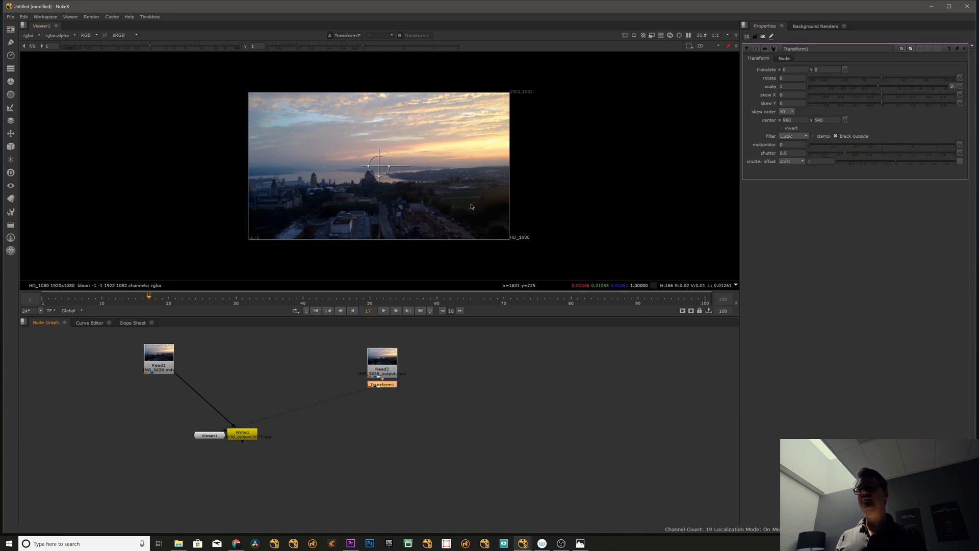
Try x translate values of 200, 100, 0 and 100 on the Transform node
left_click(792, 86)
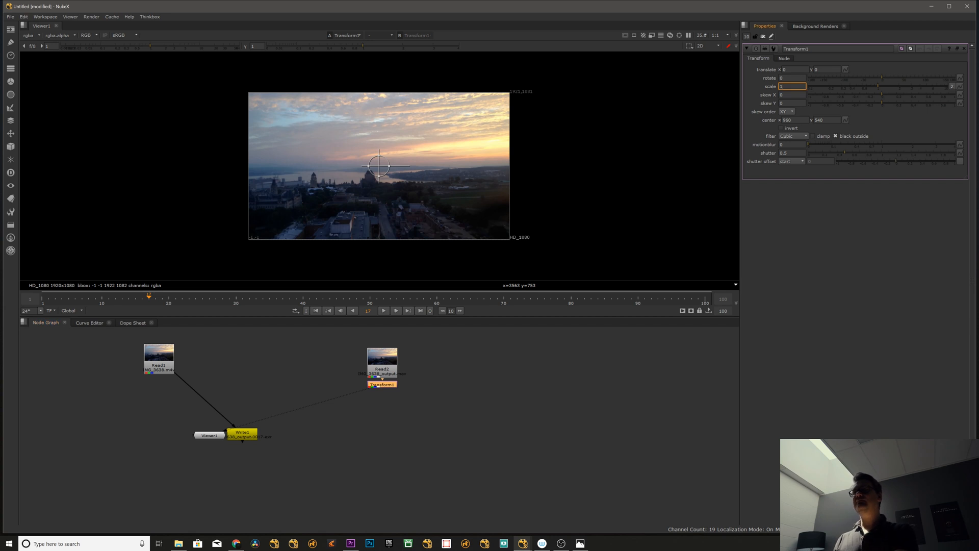
left_click_drag(790, 70, 733, 93)
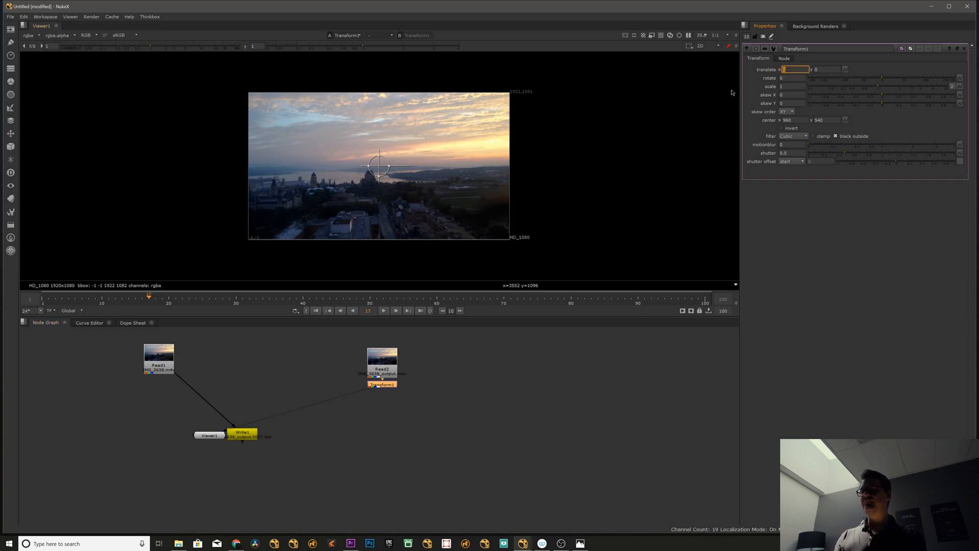
key("Return")
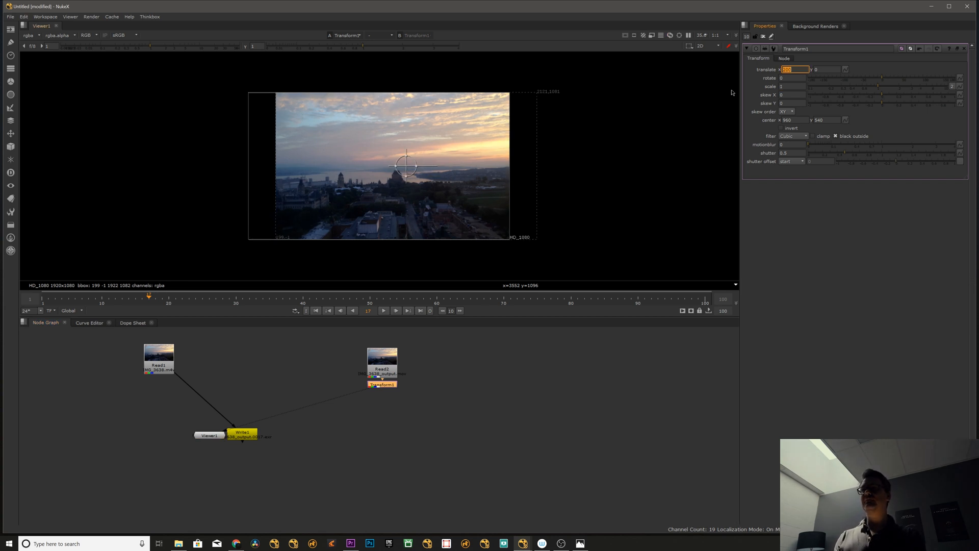
type("100")
key("Return")
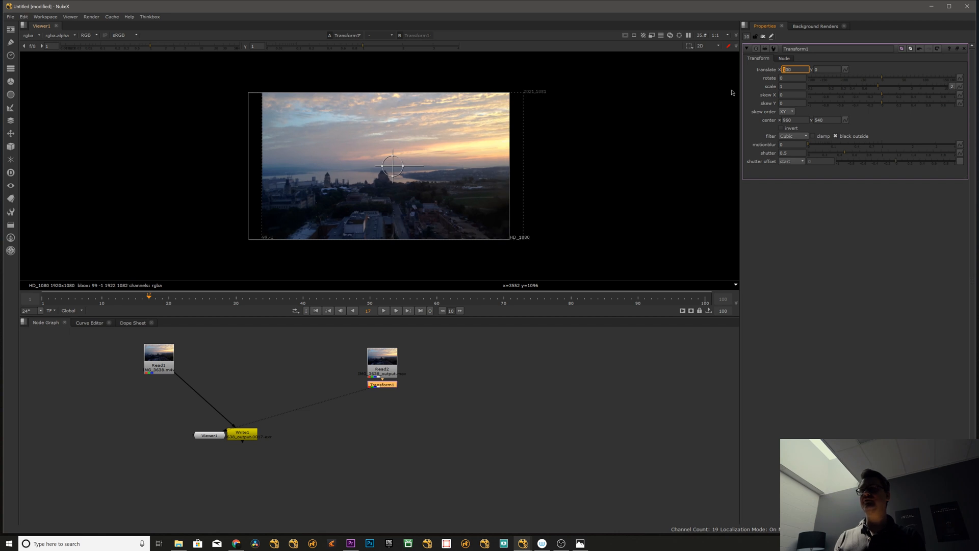
type("0")
key("Return")
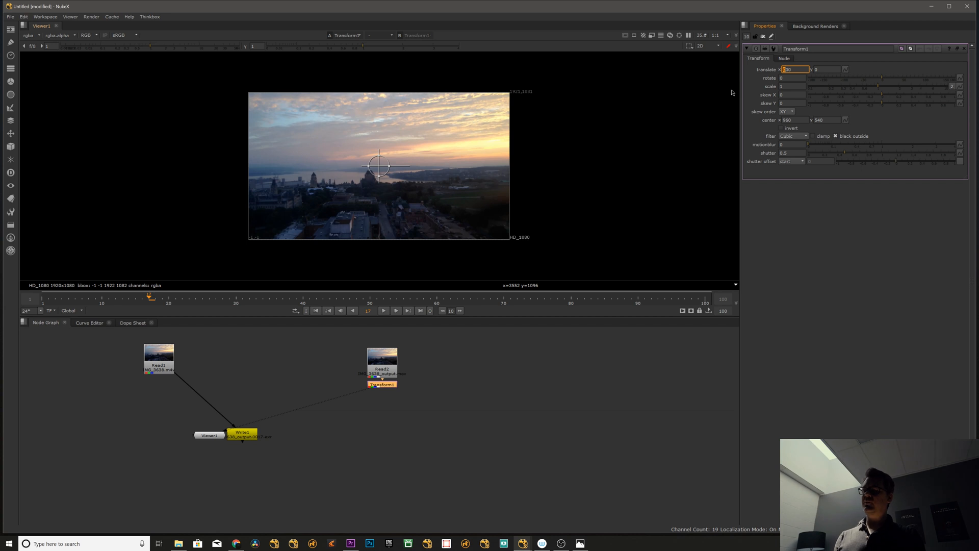
type("100")
key("Return")
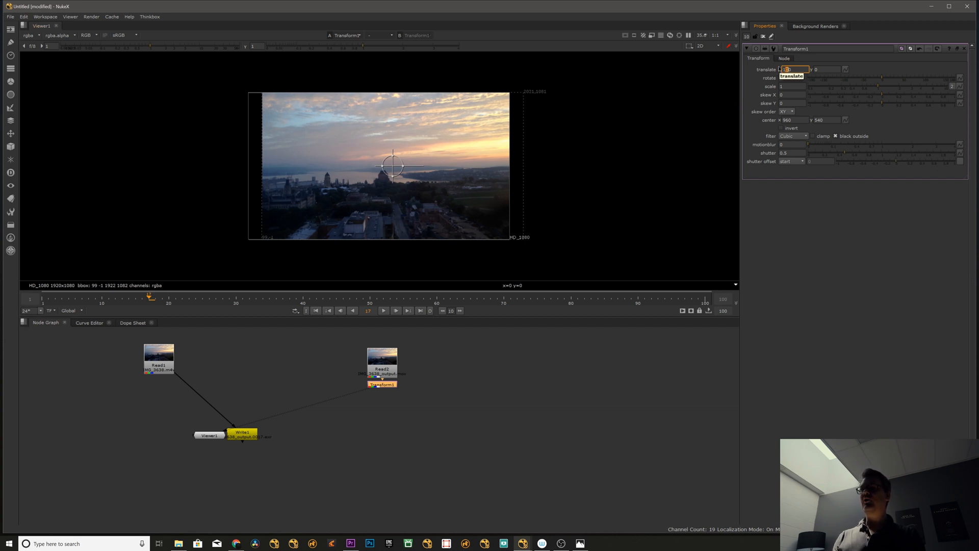
Lower the Transform's x translate in increments of 10 to -370
key("Up")
key("Down")
key("Down")
key("Down")
key("Down")
key("Down")
key("Down")
key("Down")
key("Down")
key("Down")
key("Down")
key("Down")
key("Down")
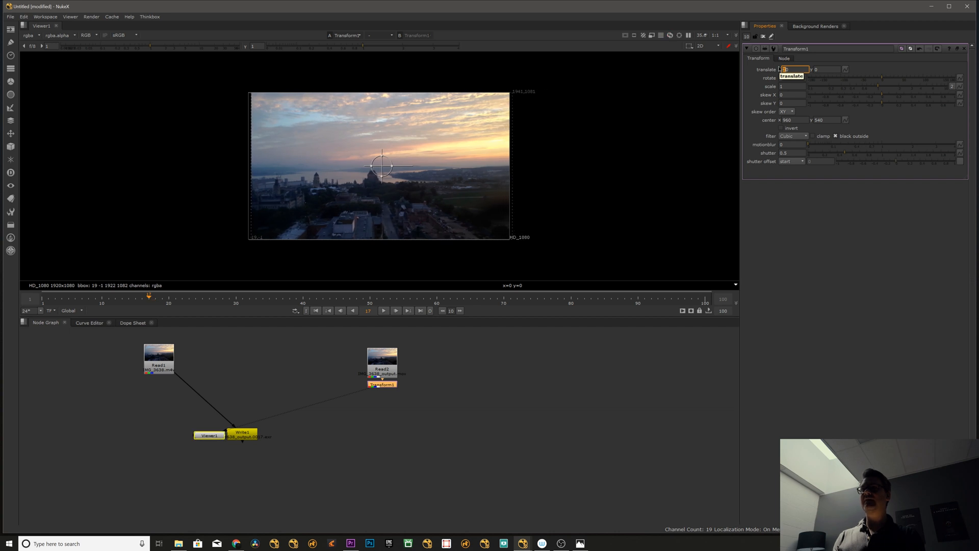
key("Up")
key("Down")
key("Down")
key("Down")
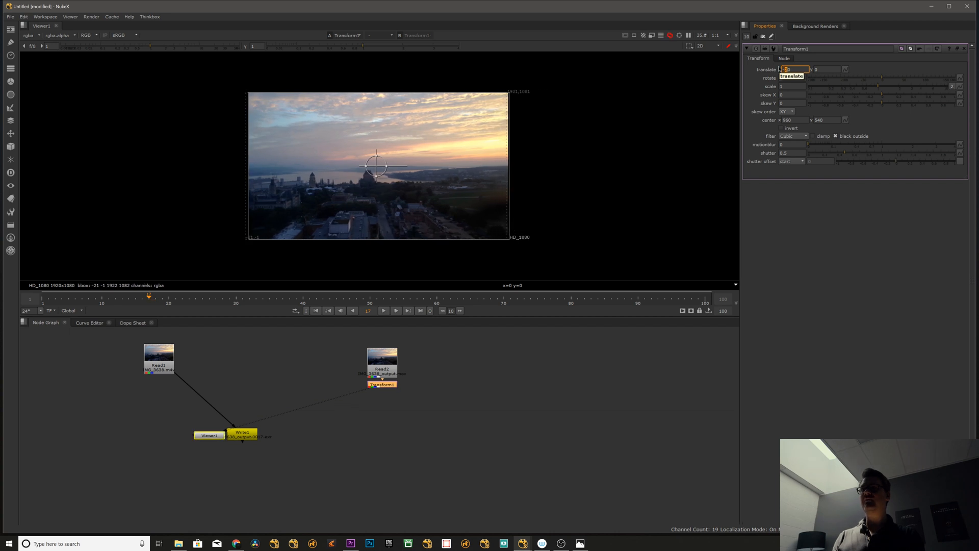
key("Down")
key("Down")
key("Down")
key("Down")
key("Down")
key("Down")
key("Down")
key("Down")
key("Down")
key("Down")
key("Down")
key("Down")
key("Down")
key("Down")
key("Down")
key("Down")
key("Down")
key("Down")
key("Down")
key("Down")
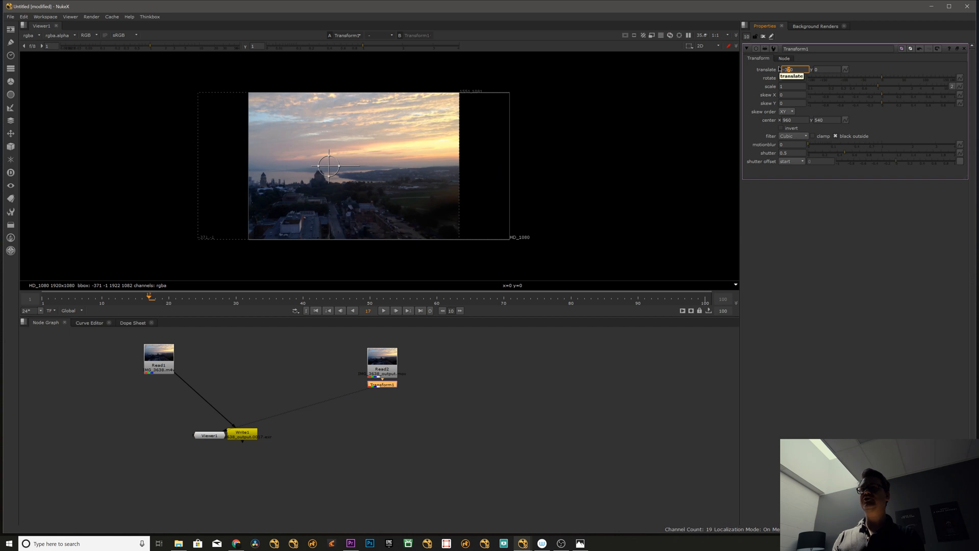
Raise the Transform's x translate in increments of 10 to -180
key("Up")
key("Up")
key("Up")
key("Up")
key("Up")
key("Up")
key("Up")
key("Up")
key("Up")
key("Up")
key("Up")
key("Up")
key("Up")
key("Up")
key("Up")
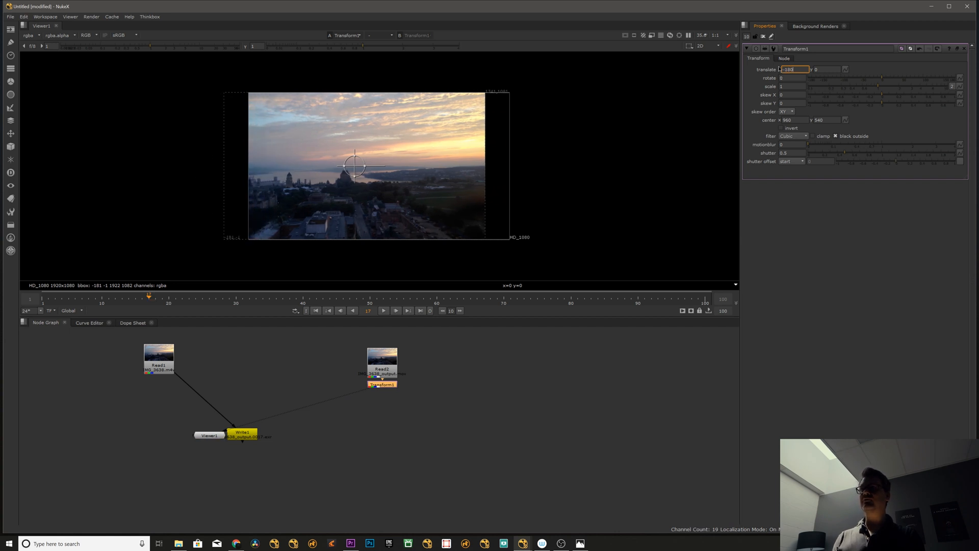
Nudge individual digits of the Transform's x translate, bringing it to -477
key("Down")
key("Down")
key("Down")
key("Down")
key("Down")
key("Down")
key("Down")
key("Down")
key("Down")
key("Down")
key("Down")
key("Down")
key("Down")
key("Down")
key("Down")
key("Down")
key("Down")
key("Down")
key("Down")
key("Down")
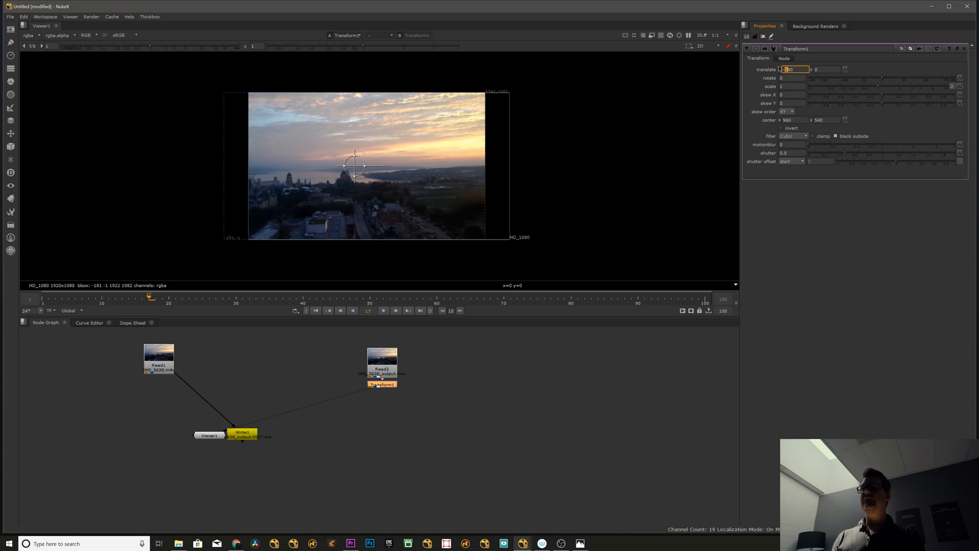
key("Up")
key("Up")
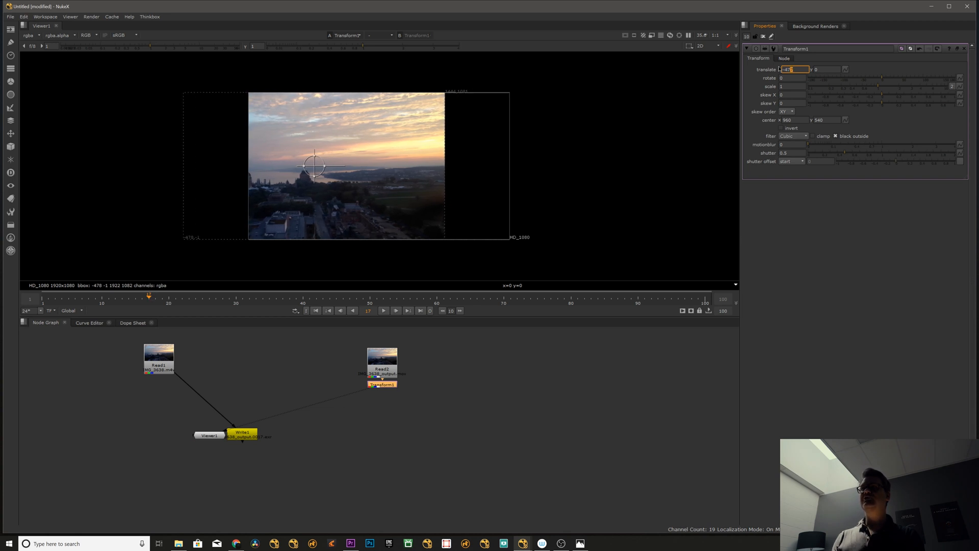
Nudge the Transform's x translate back up with different digit increments, ending at -249
key("Left")
key("Up")
key("Up")
key("Up")
key("Up")
key("Up")
key("Up")
key("Up")
key("Up")
key("Up")
key("Up")
key("Up")
key("Up")
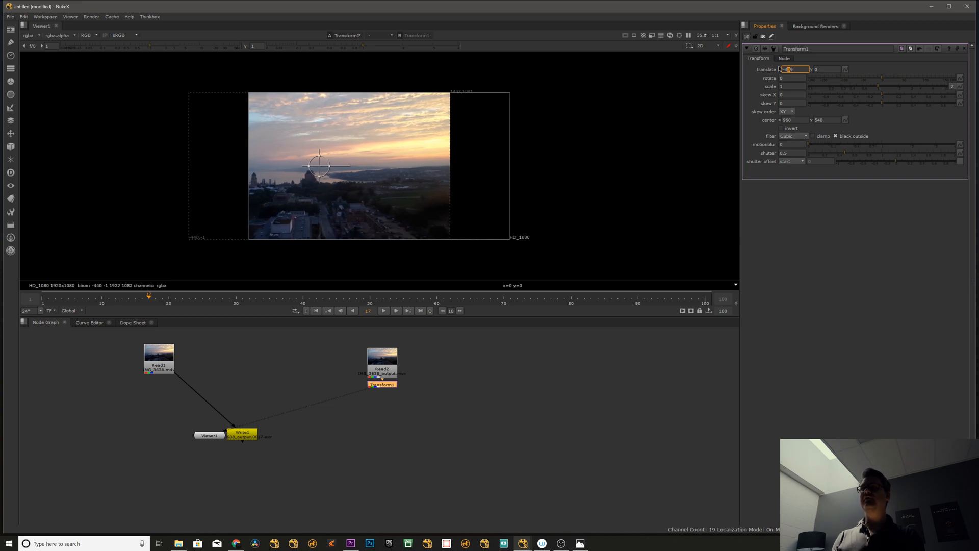
key("Up")
key("Up")
key("Up")
key("Up")
key("Up")
key("Up")
key("Up")
key("Up")
key("Up")
key("Up")
key("Up")
key("Up")
key("Up")
key("Up")
key("Up")
key("Up")
key("Up")
key("Up")
key("Up")
key("Up")
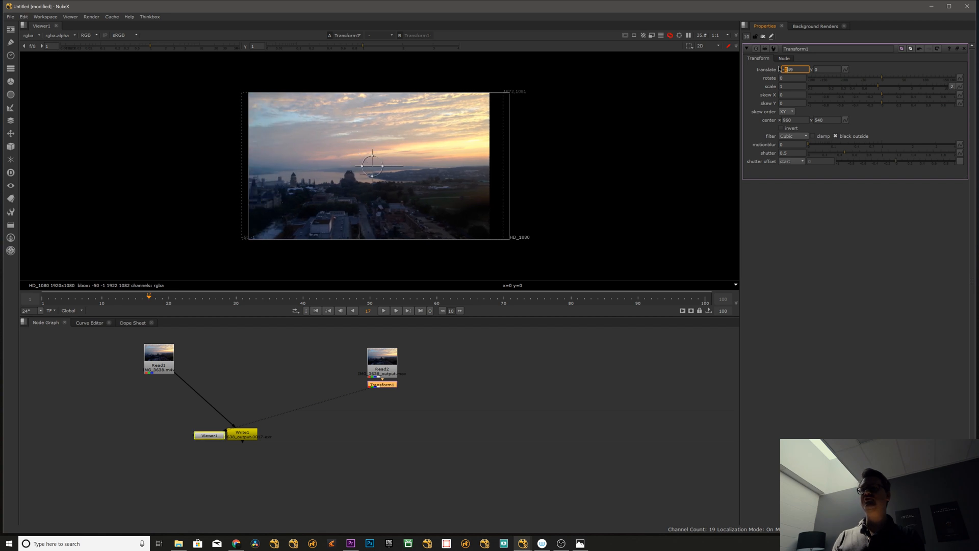
key("Down")
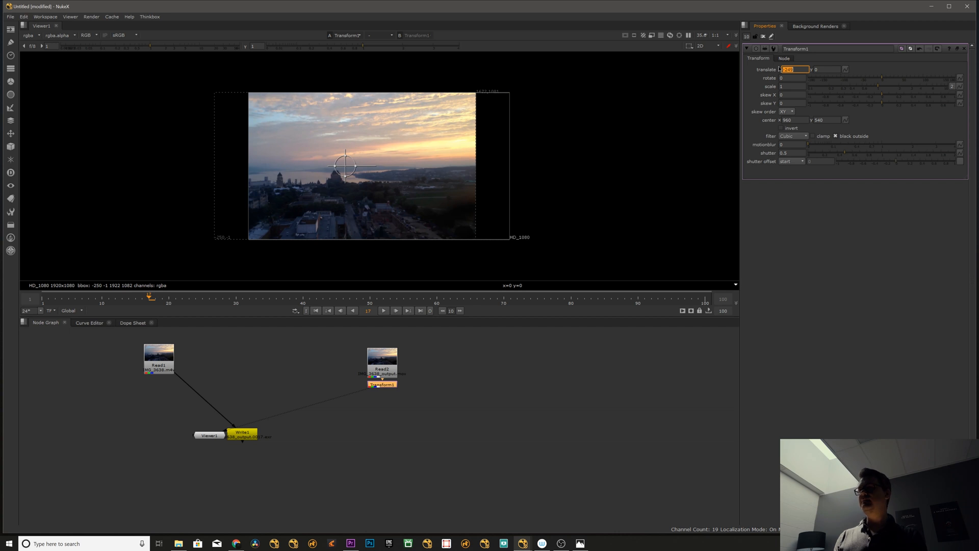
Reset the Transform's x translate to 0
key("Return")
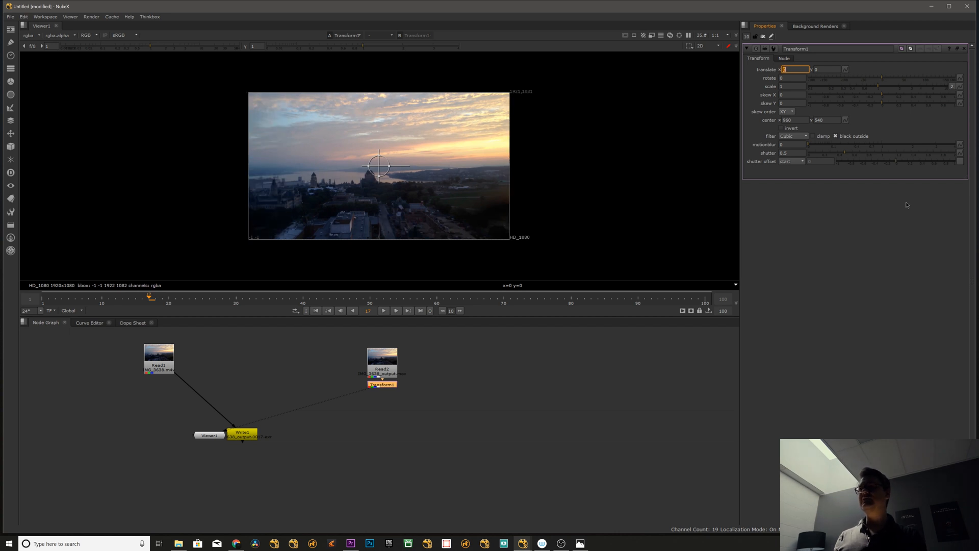
left_click(875, 70)
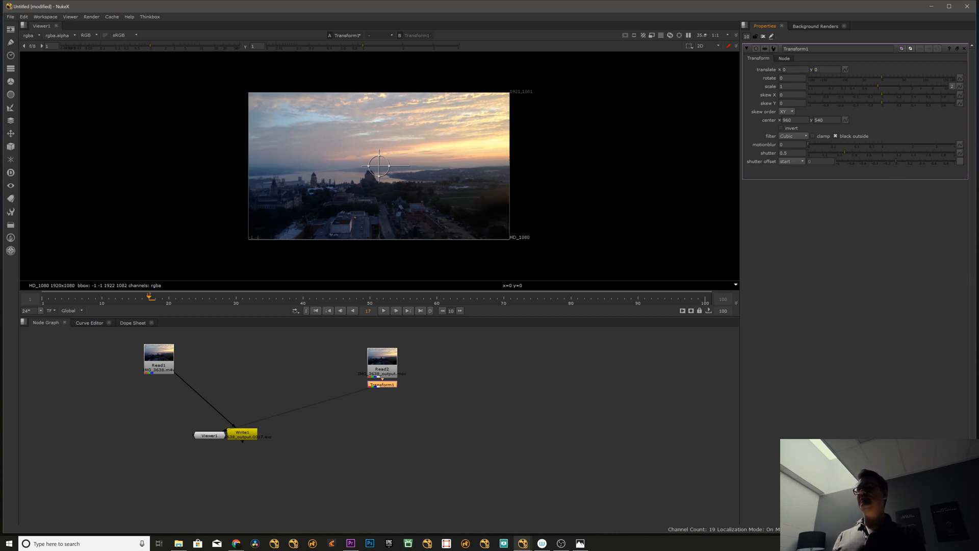
Set the Transform's scale to 1.28 and its rotation to -10
left_click_drag(866, 80, 886, 88)
key("ctrl+z")
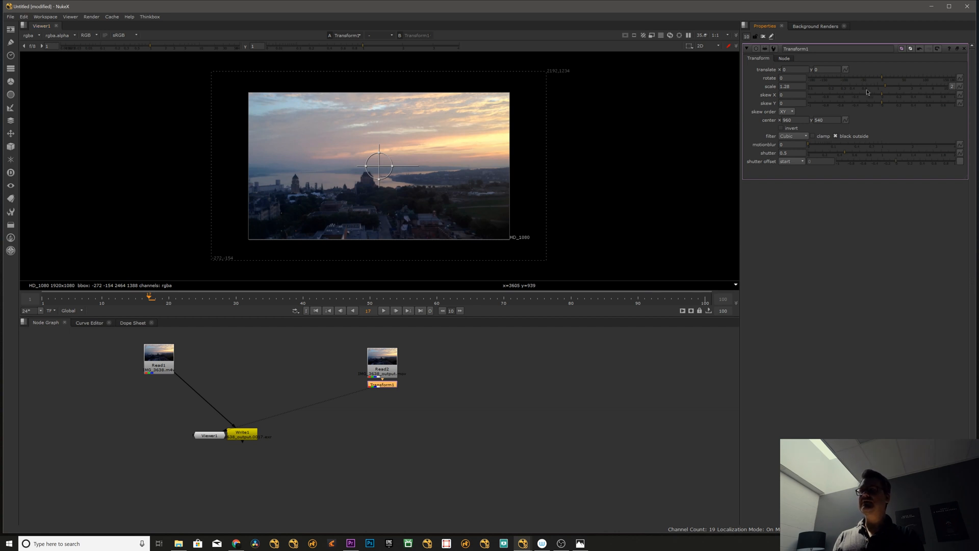
left_click_drag(880, 81, 877, 80)
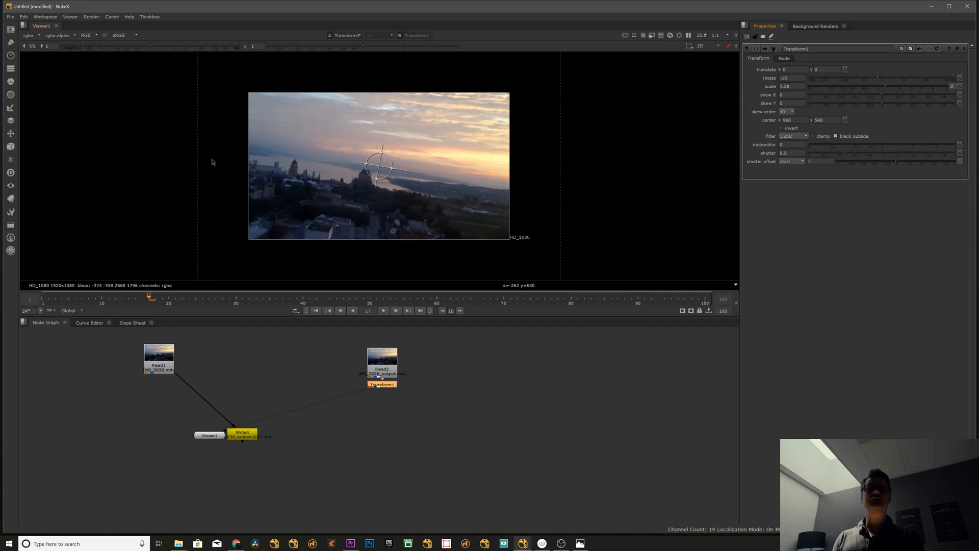
scroll(418, 134, "down", 2)
middle_click_drag(418, 133, 400, 136)
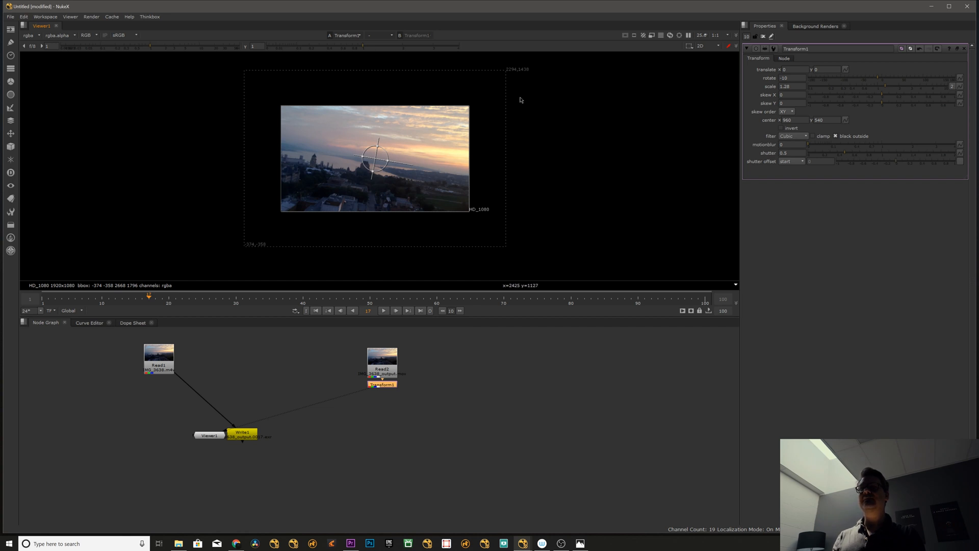
Space Read2 and Transform1 apart in the node graph and compare the two nodes' output in the viewer
mouse_move(390, 372)
left_mouse_down()
mouse_move(389, 363)
mouse_move(389, 386)
left_mouse_up()
key("1")
key("1")
left_click(389, 386)
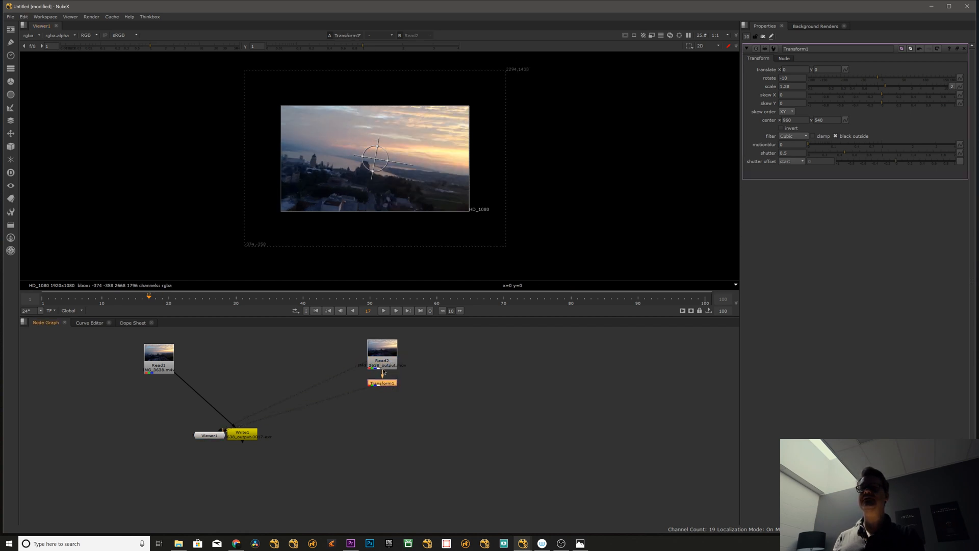
left_click(391, 363)
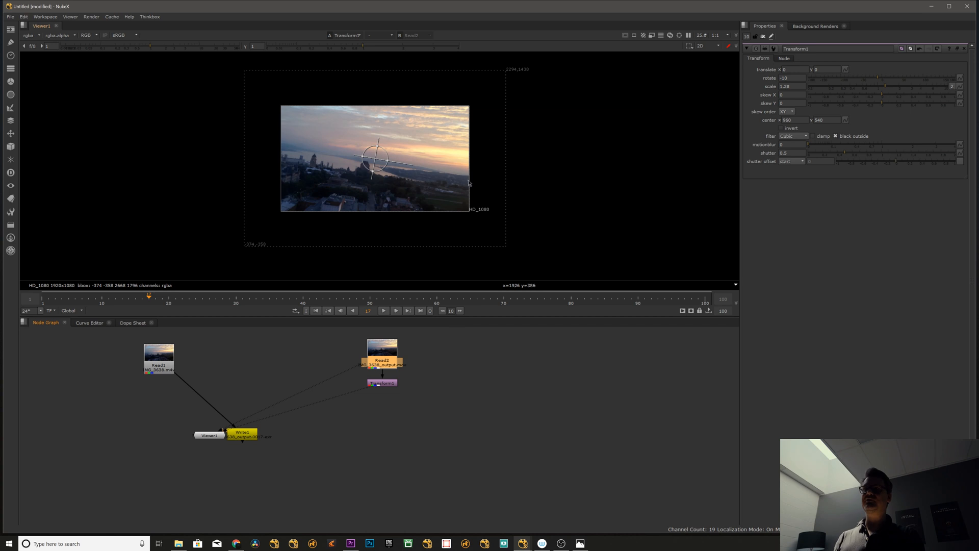
Add a Reformat node directly after Transform1
left_click(375, 383)
left_click_drag(374, 384, 378, 385)
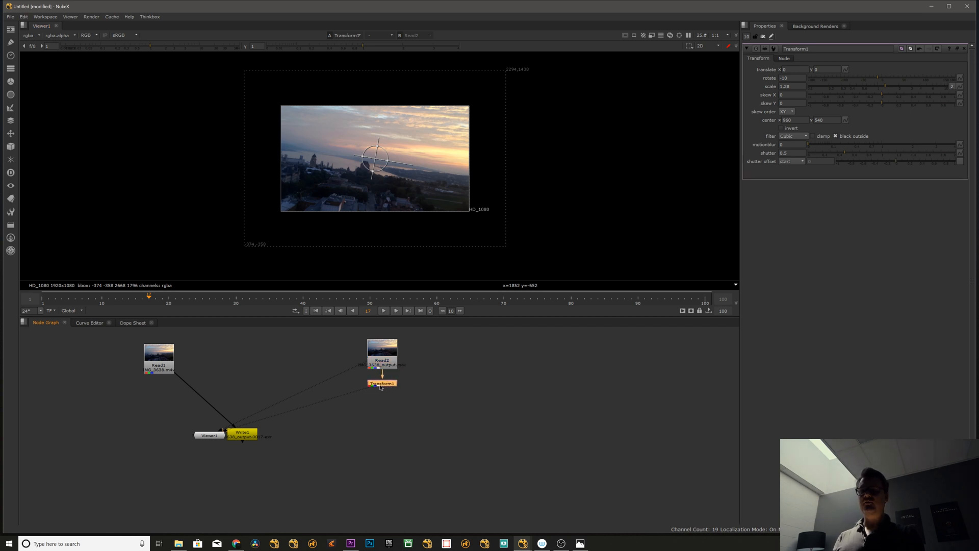
key("Tab")
type("ref")
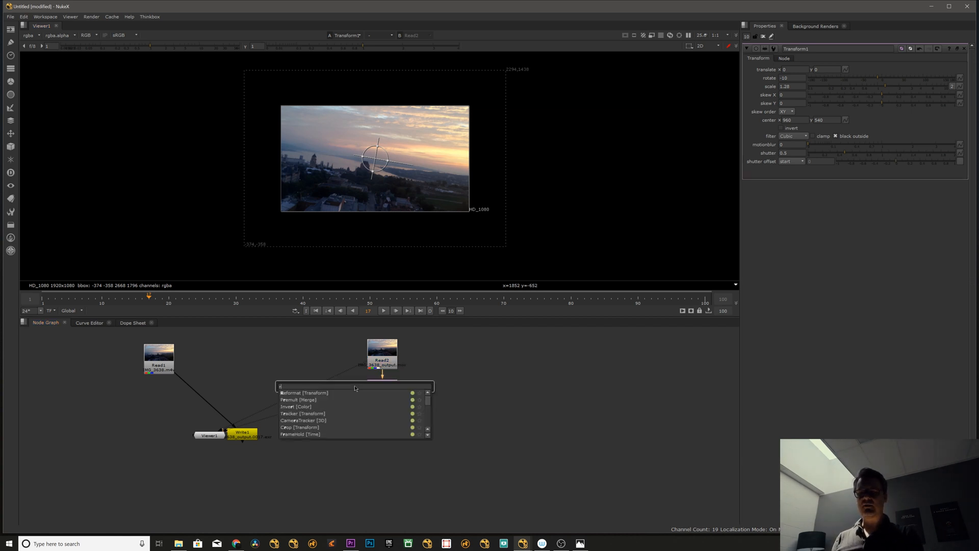
left_click(295, 394)
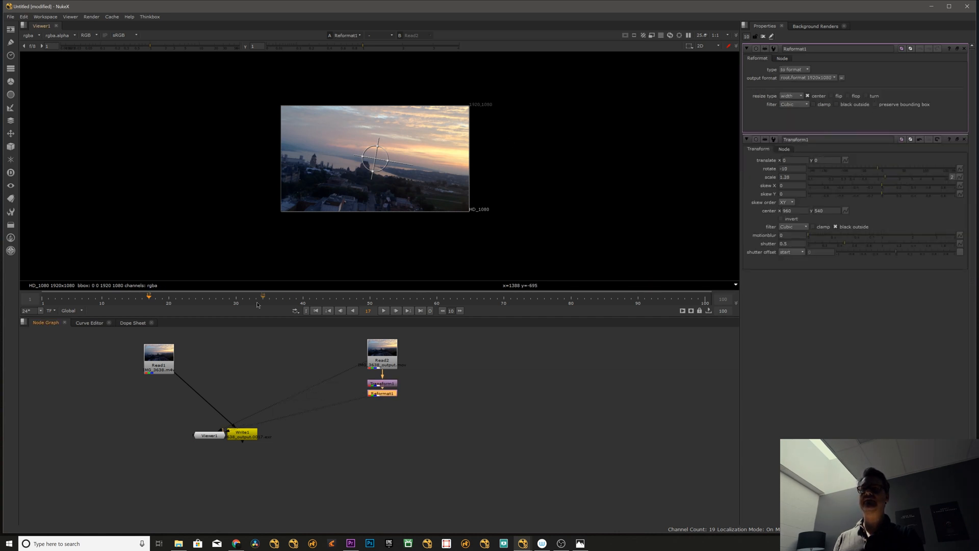
Scrub the early frames to review the reformatted footage and delete the Reformat node
left_click_drag(96, 300, 196, 300)
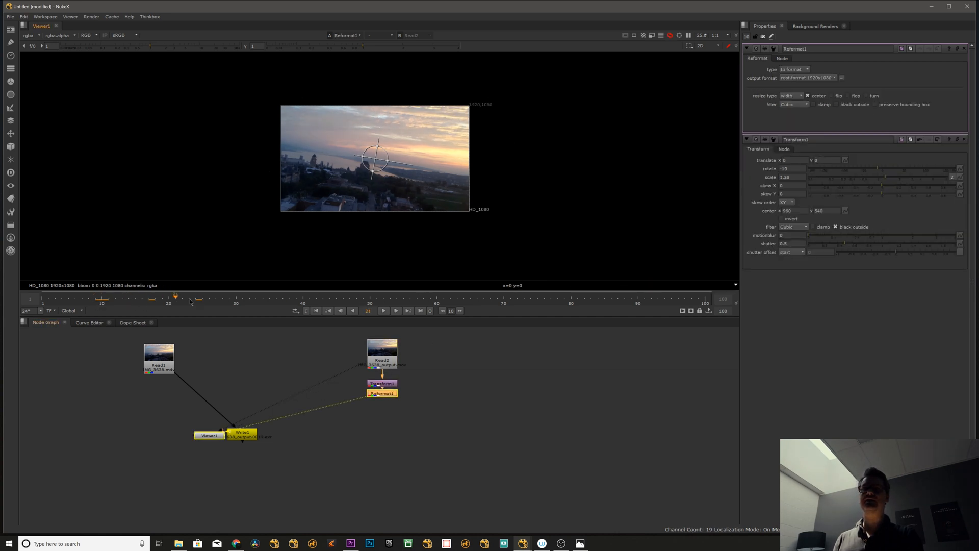
left_click(74, 300)
left_click_drag(74, 299, 147, 298)
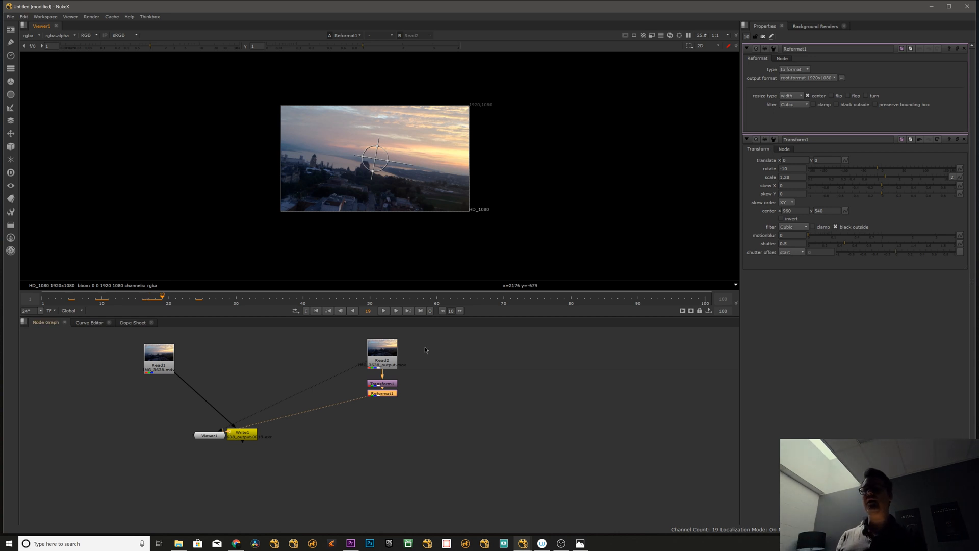
left_click(387, 393)
key("Delete")
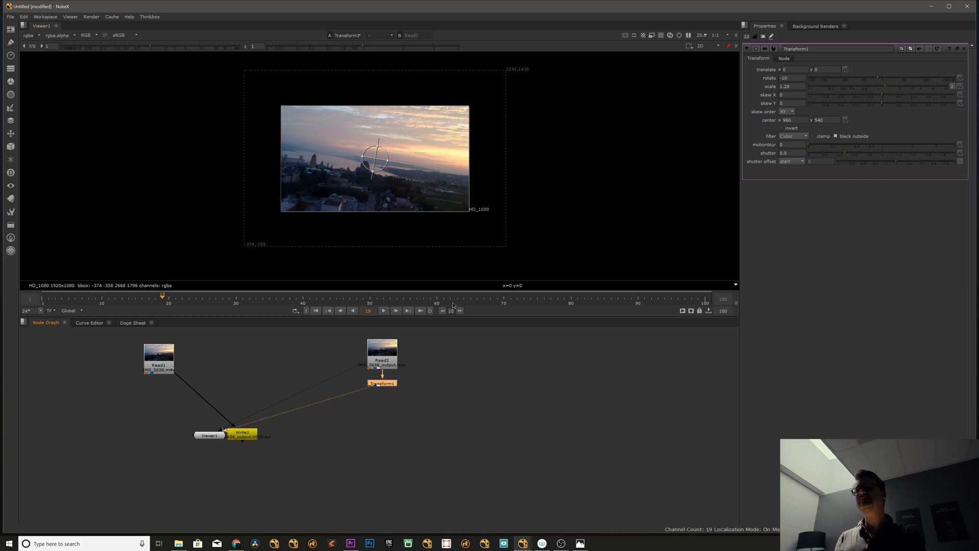
Try setting the Transform's scale to 1 and rotation to 0 individually, and undo both changes
left_click_drag(330, 299, 390, 299)
left_click_drag(795, 87, 750, 93)
type("1")
key("shift+Tab")
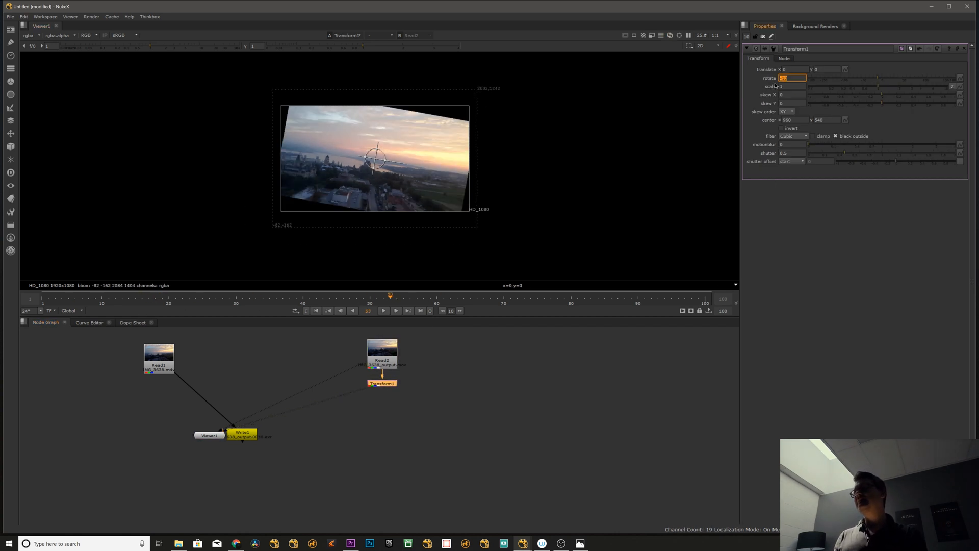
type("0")
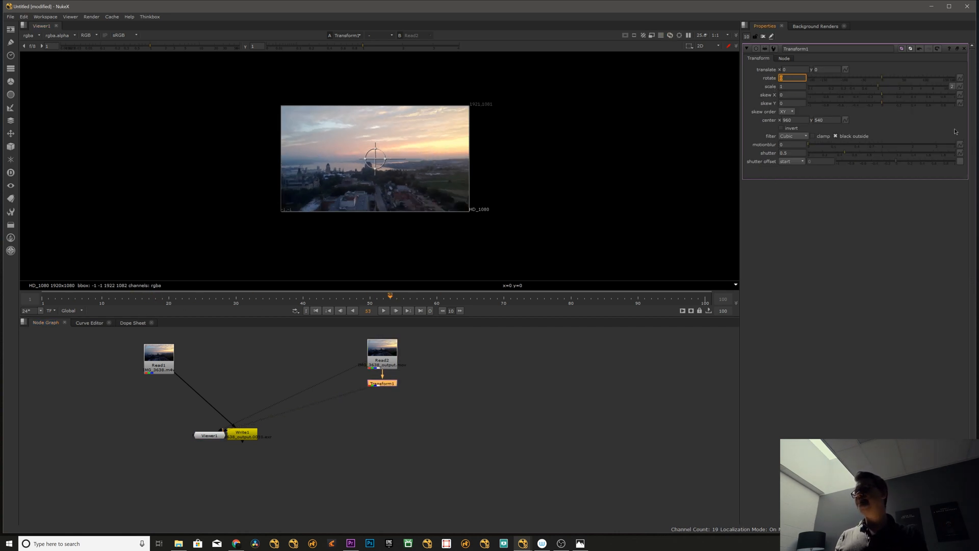
key("ctrl+z")
key("ctrl+z")
Set all of Transform1's knobs to default and scrub the timeline to check the footage
right_click(882, 67)
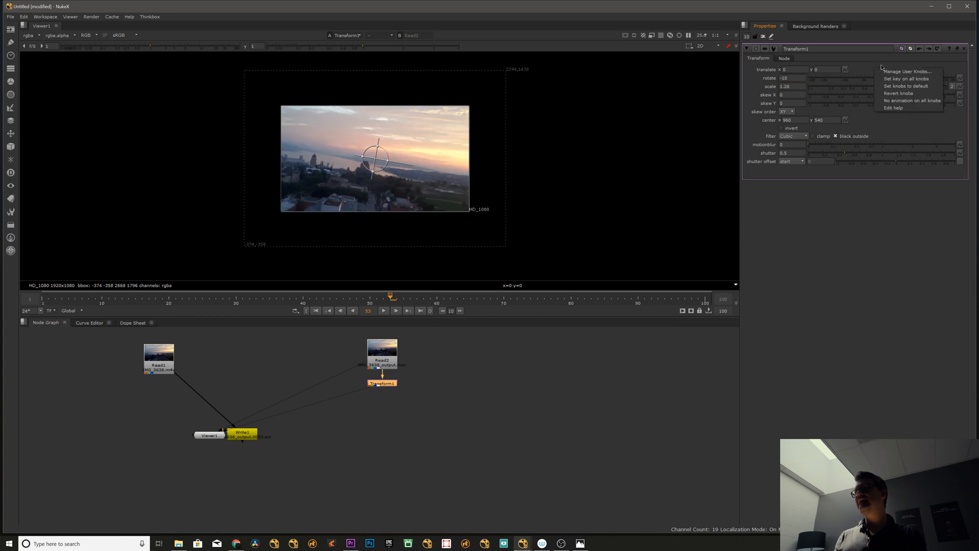
left_click(921, 88)
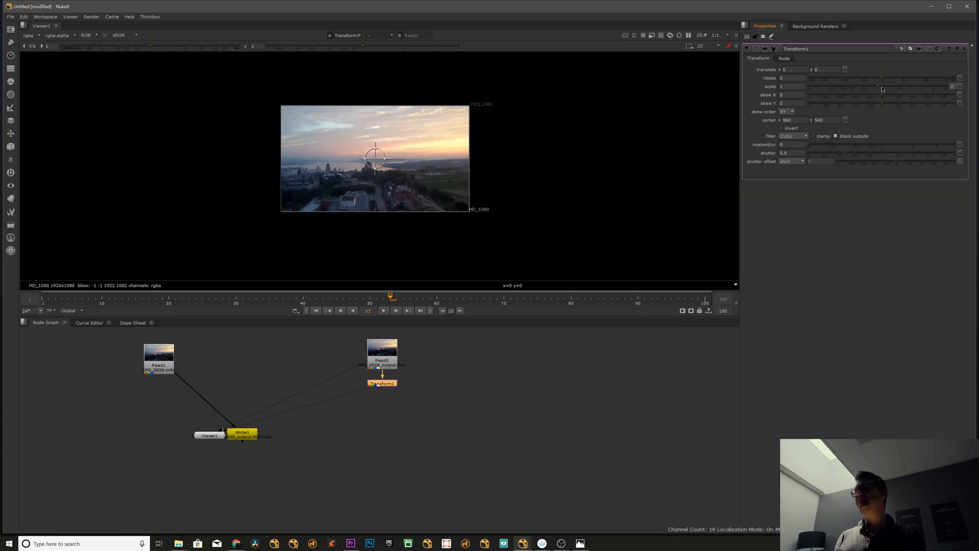
left_click(646, 334)
left_click_drag(376, 301, 497, 300)
Return to frame 1 and set Transform1's scale to 1.4
left_click(382, 383)
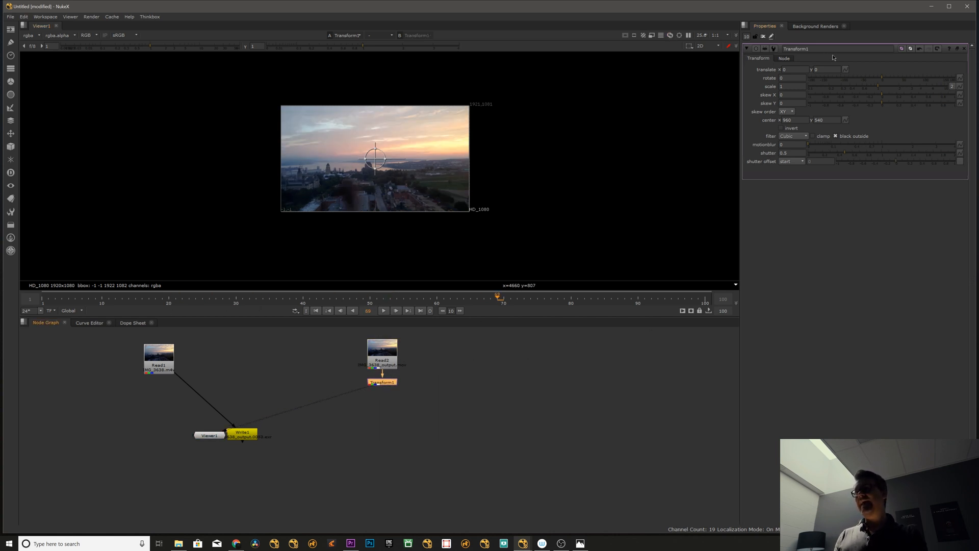
left_click_drag(69, 300, 39, 301)
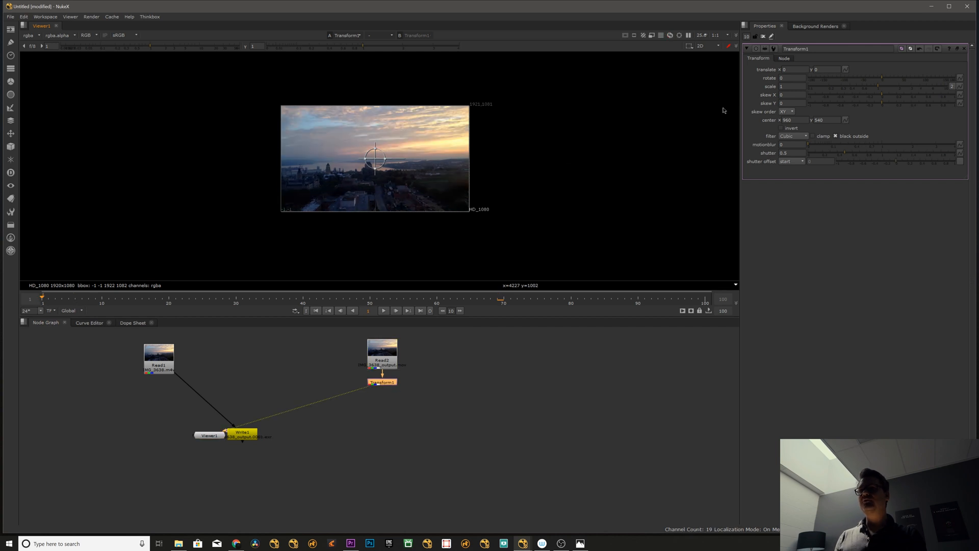
left_click_drag(878, 88, 888, 88)
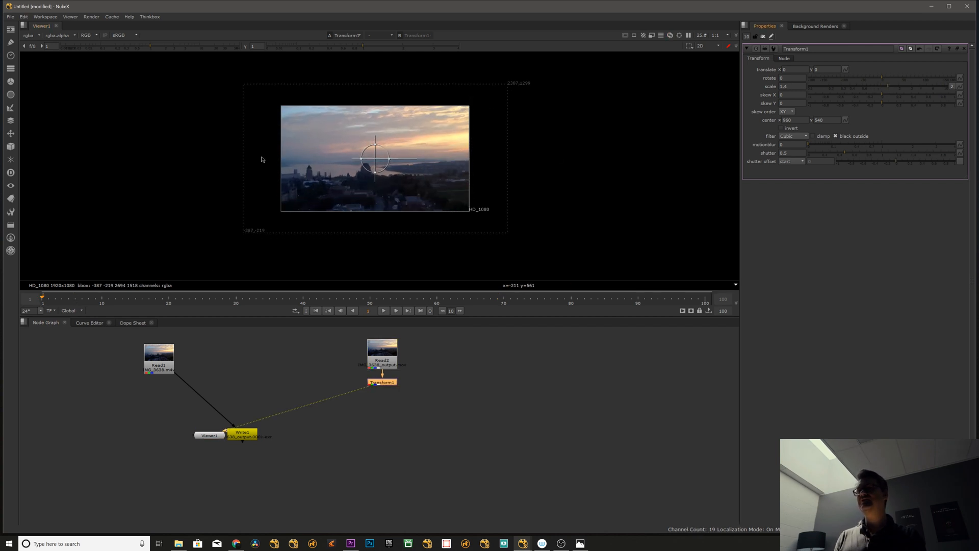
Try keying Transform1's translate at frame 1, on both axes and on x alone, undoing each key
left_click(846, 69)
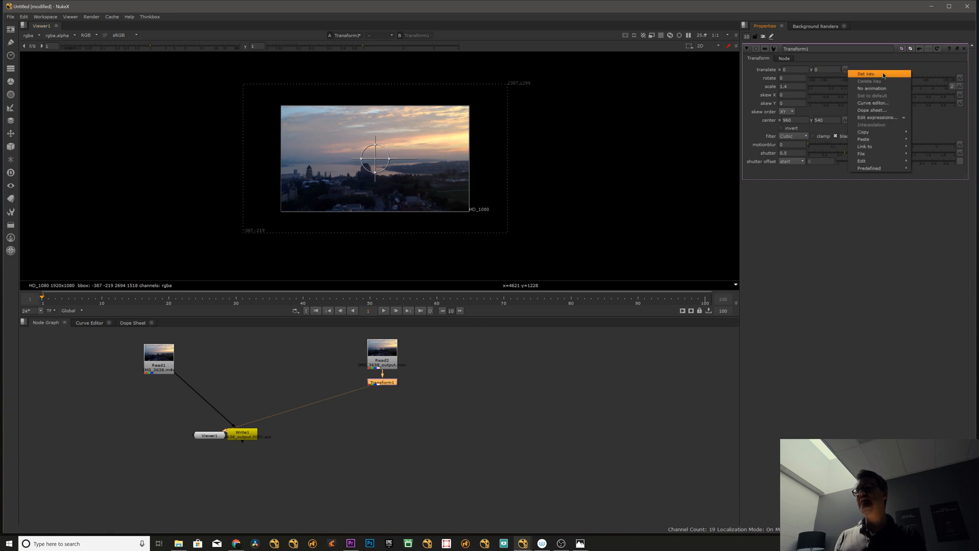
left_click(874, 75)
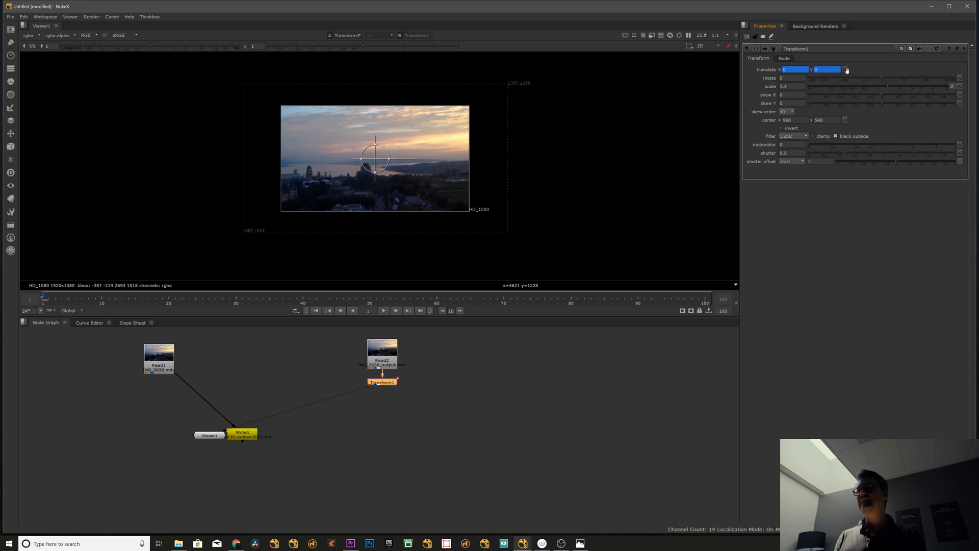
key("ctrl+z")
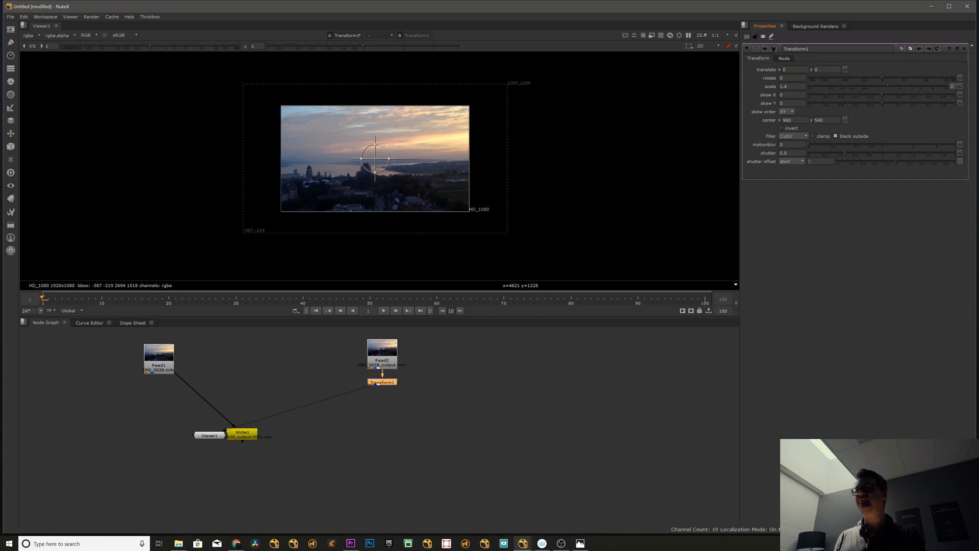
right_click(797, 69)
left_click(817, 72)
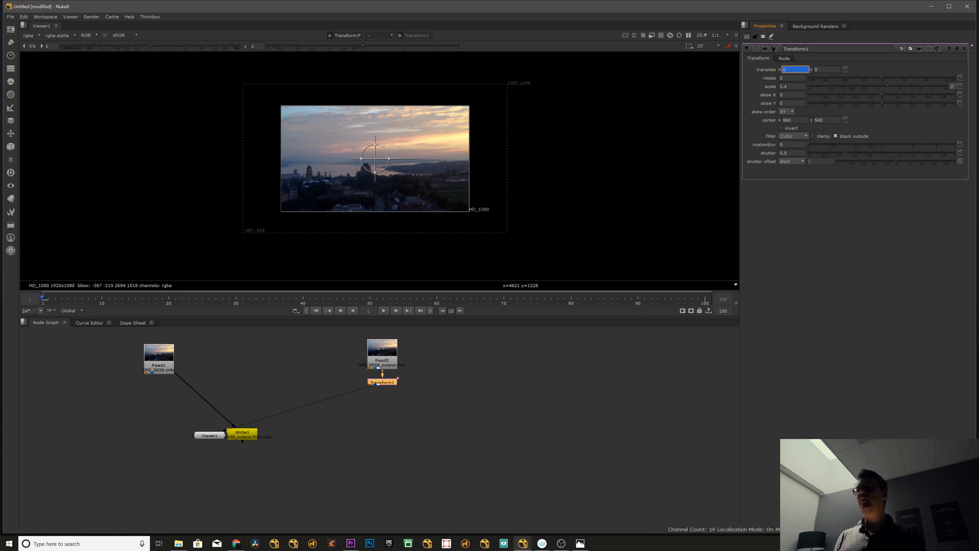
key("ctrl+z")
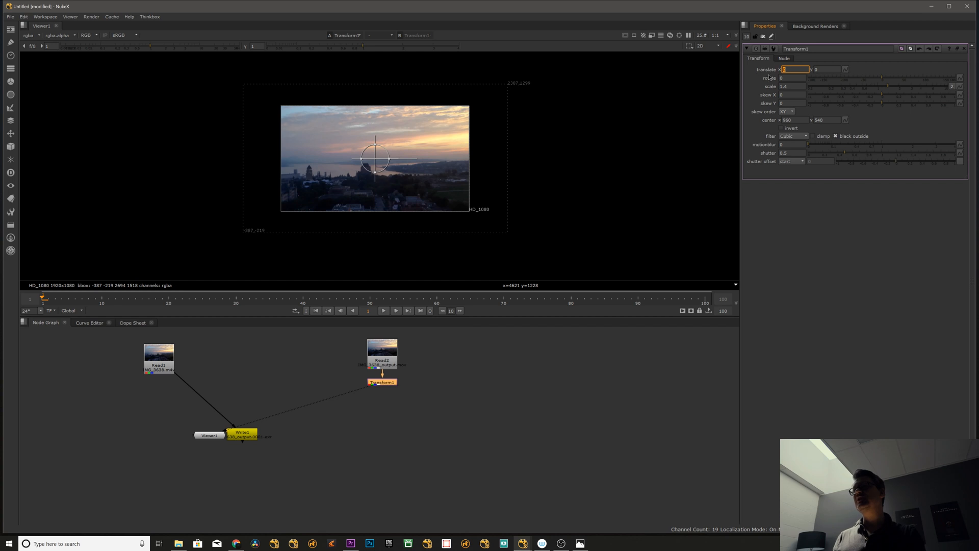
Set a key on Transform1's x translate at frame 1
left_click_drag(68, 302, 43, 302)
right_click(788, 71)
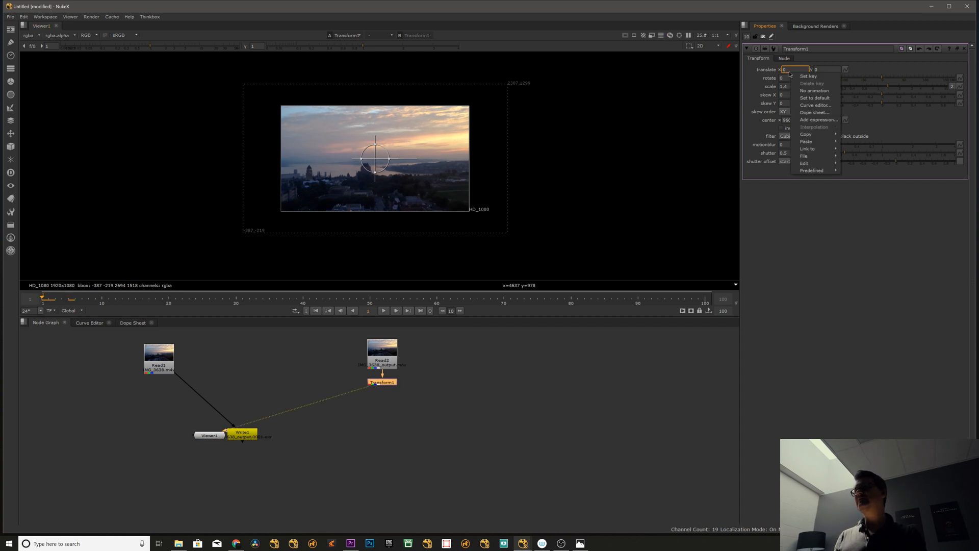
left_click(806, 76)
Go to frame 100 and animate Transform1's x translate there, entering 100 and replacing it with 200
left_click(692, 299)
left_click_drag(693, 299, 706, 299)
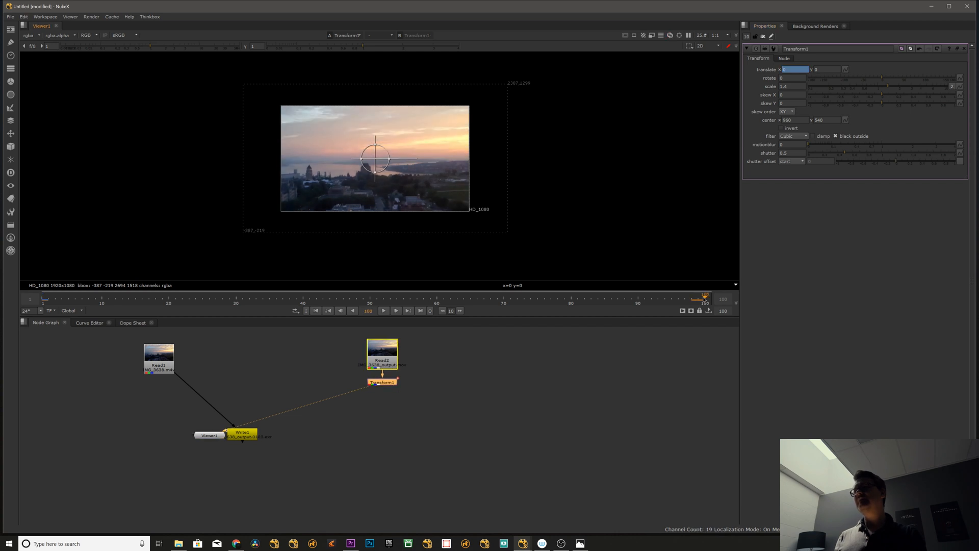
left_click(786, 70)
type("100")
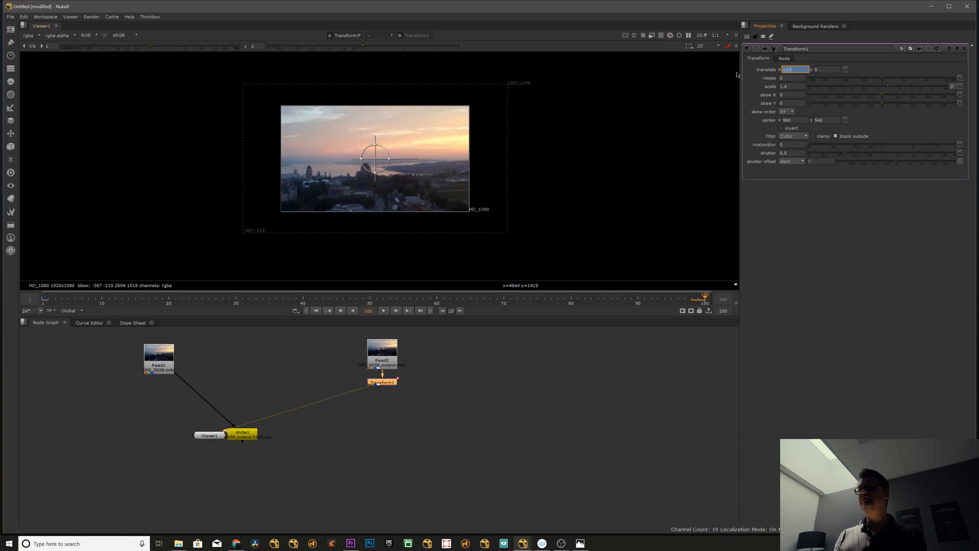
key("Return")
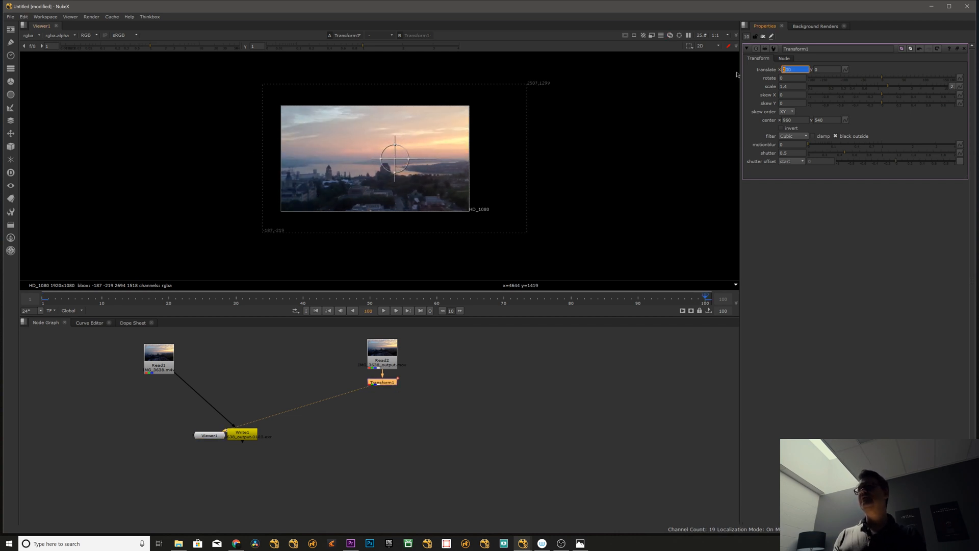
type("200")
key("Return")
Nudge Transform1's x translate at frame 100 upward in digit increments to 374
key("Up")
key("Up")
key("Up")
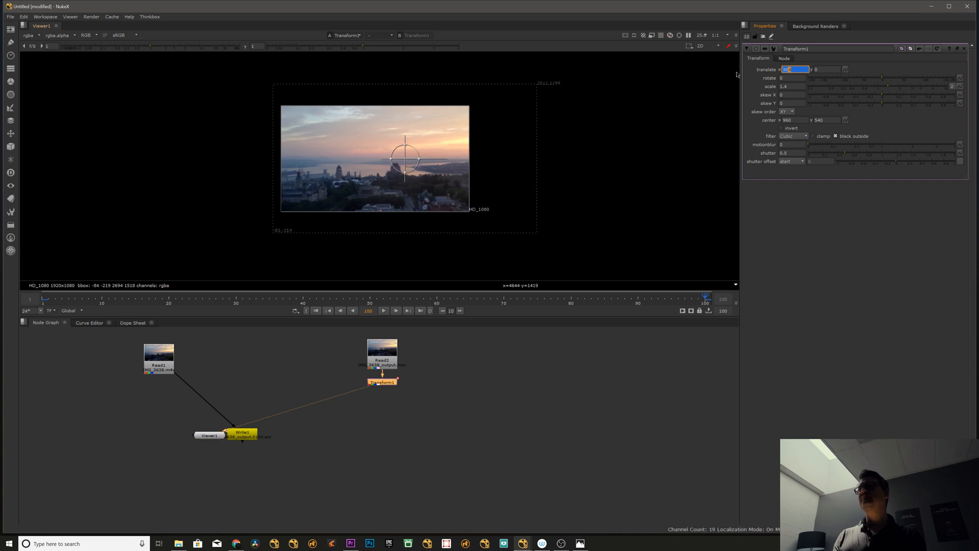
key("Up")
key("Up")
key("Up")
key("Up")
key("Up")
key("Up")
key("Up")
key("Up")
key("Up")
key("Up")
key("Up")
key("Up")
key("Up")
key("Up")
key("Up")
key("Up")
key("Up")
key("Up")
key("Up")
key("Up")
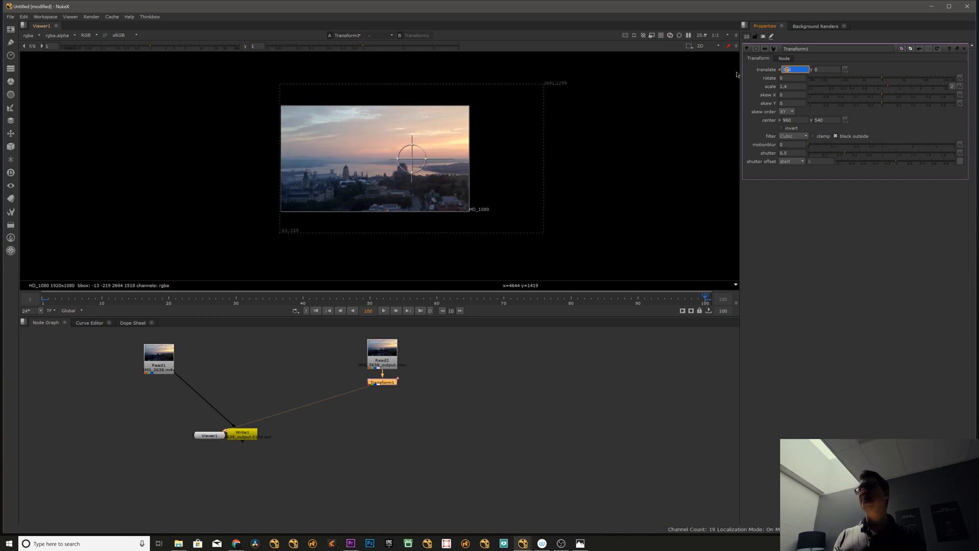
Play the animation from frame 1 and scrub back to frame 21 to review the horizontal move
left_click_drag(705, 297, 43, 310)
left_click(384, 311)
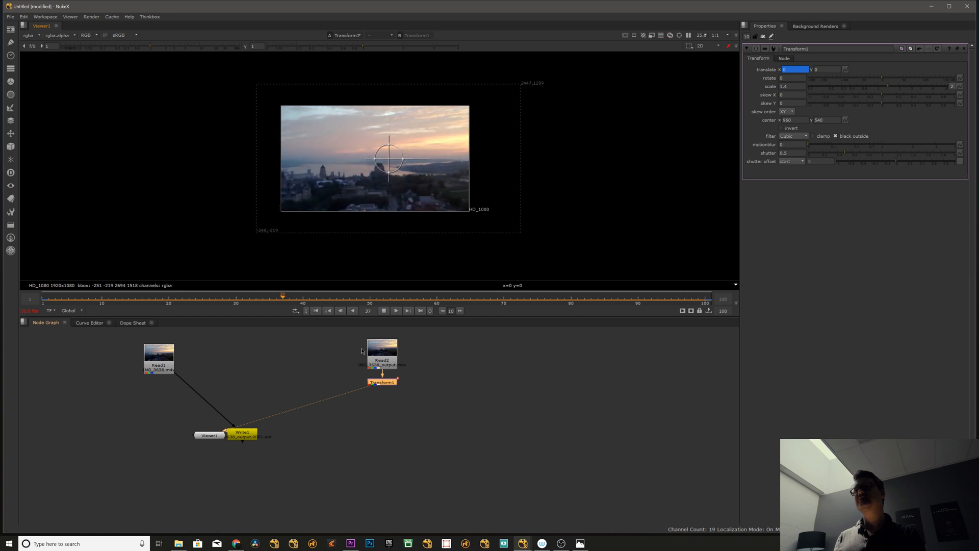
left_click(384, 311)
left_click_drag(382, 302, 176, 314)
left_click(439, 376)
scroll(439, 376, "down", 3)
middle_click_drag(428, 377, 357, 384)
scroll(357, 385, "up", 4)
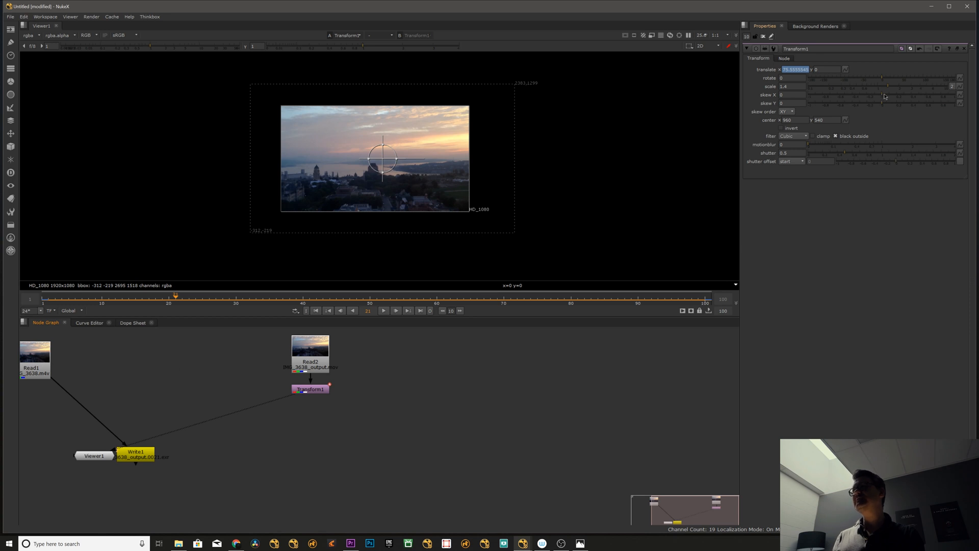
Try the Transform's skew controls and switch its invert option on and off again
mouse_move(886, 96)
left_mouse_down()
mouse_move(837, 97)
mouse_move(893, 96)
mouse_move(844, 105)
mouse_move(882, 105)
left_mouse_up()
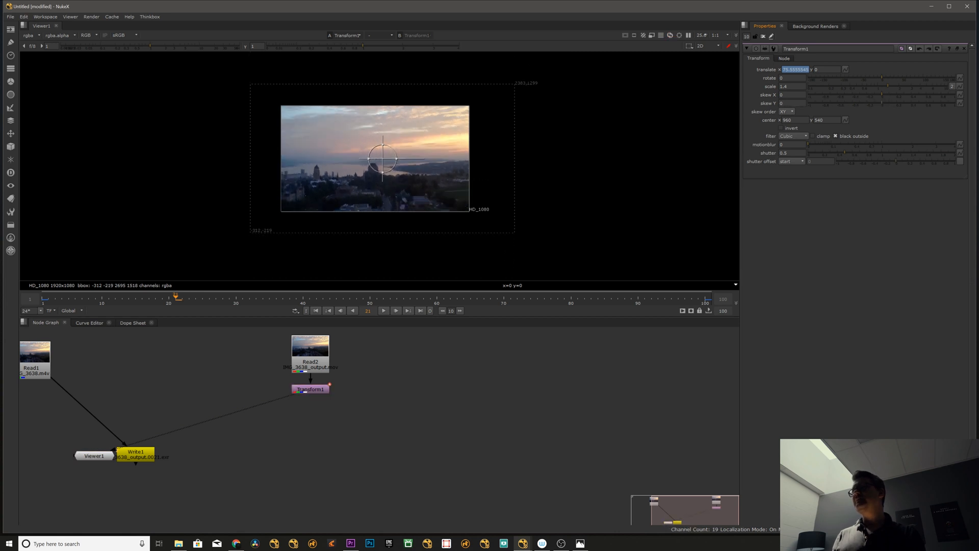
left_click(792, 130)
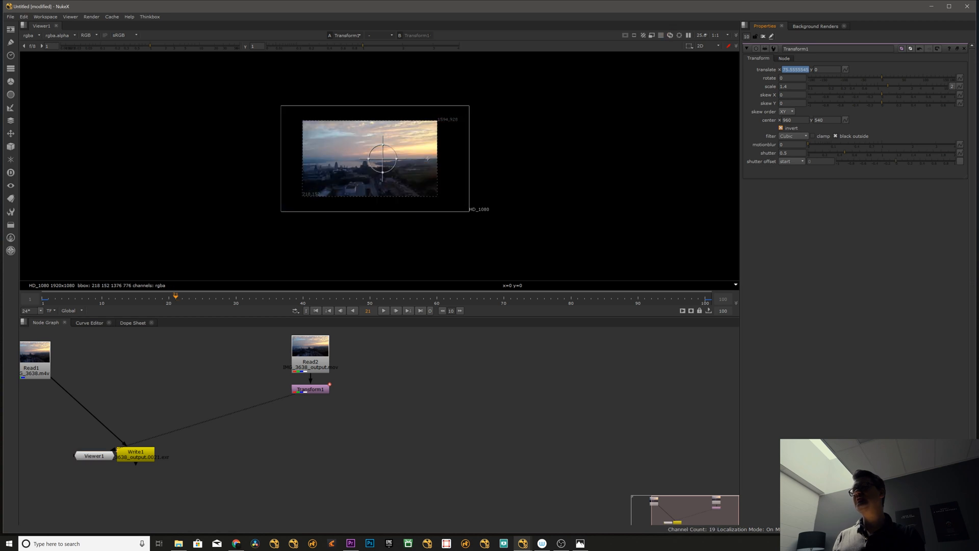
left_click(792, 129)
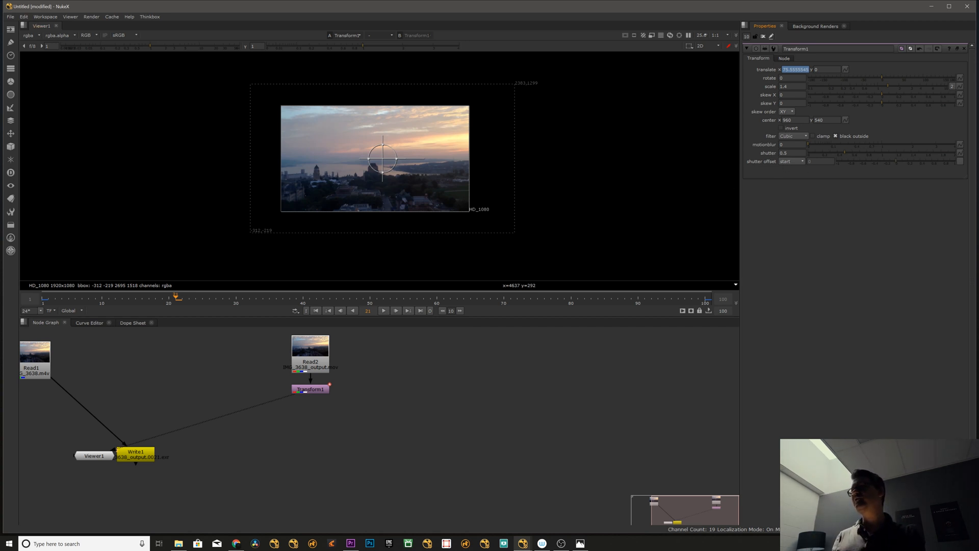
Examine the filter types available for the Transform, leaving Cubic selected
left_click(794, 136)
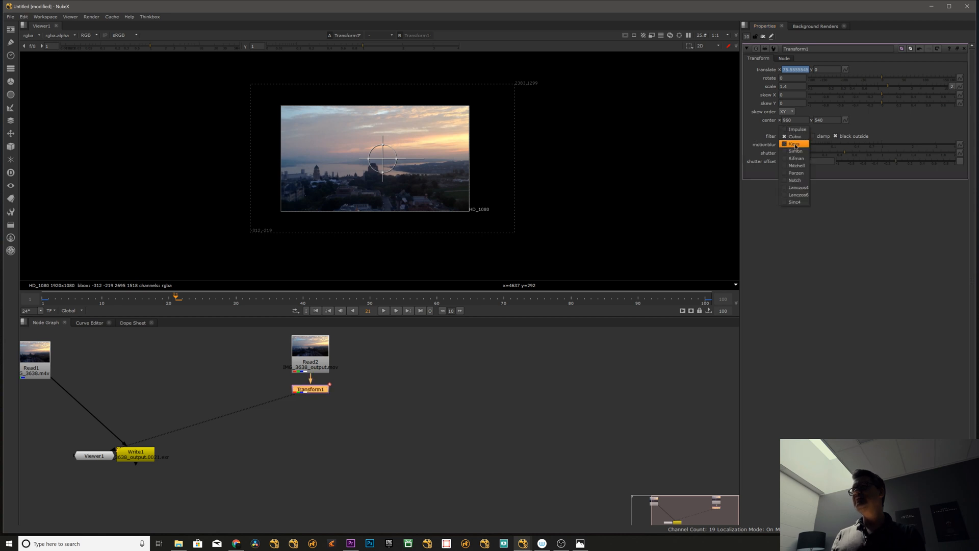
left_click(748, 140)
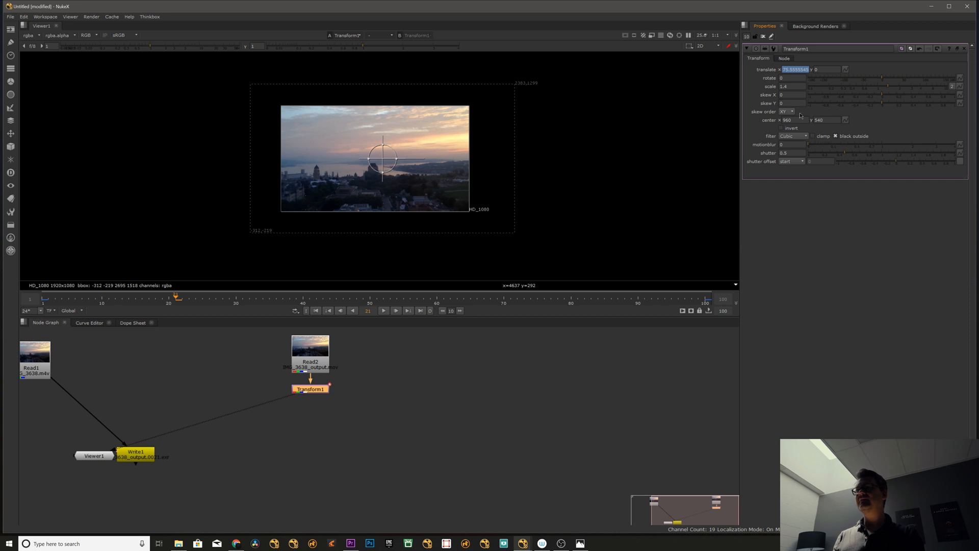
left_click(791, 137)
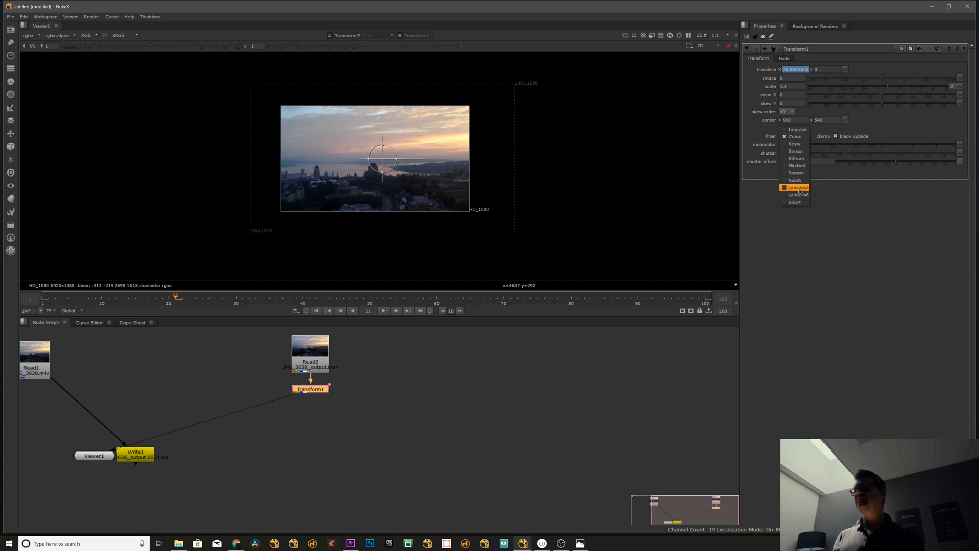
left_click(758, 138)
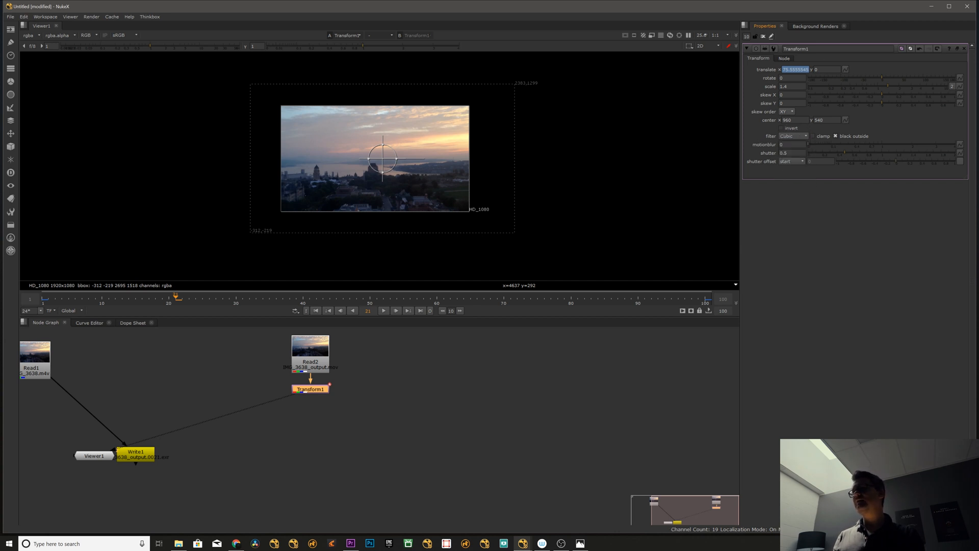
Set Transform1's motion blur to 1 and inspect the enlarged castle tower while scrubbing to frame 34
left_click(757, 147)
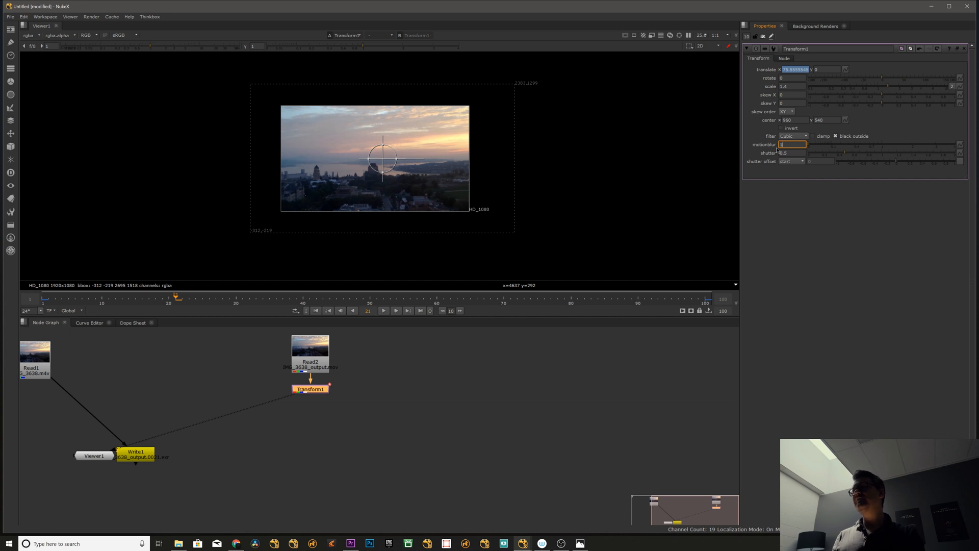
key("Return")
scroll(326, 247, "up", 10)
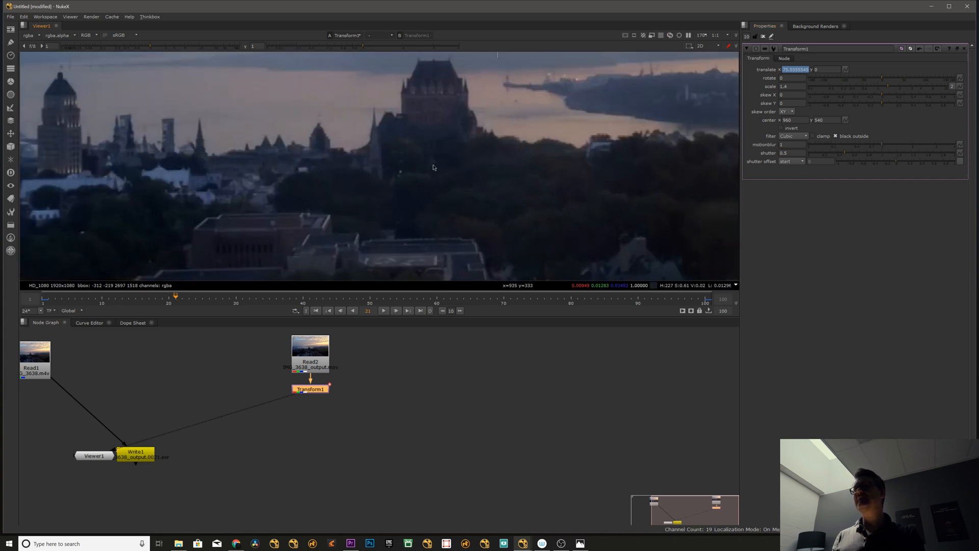
left_click_drag(147, 303, 264, 302)
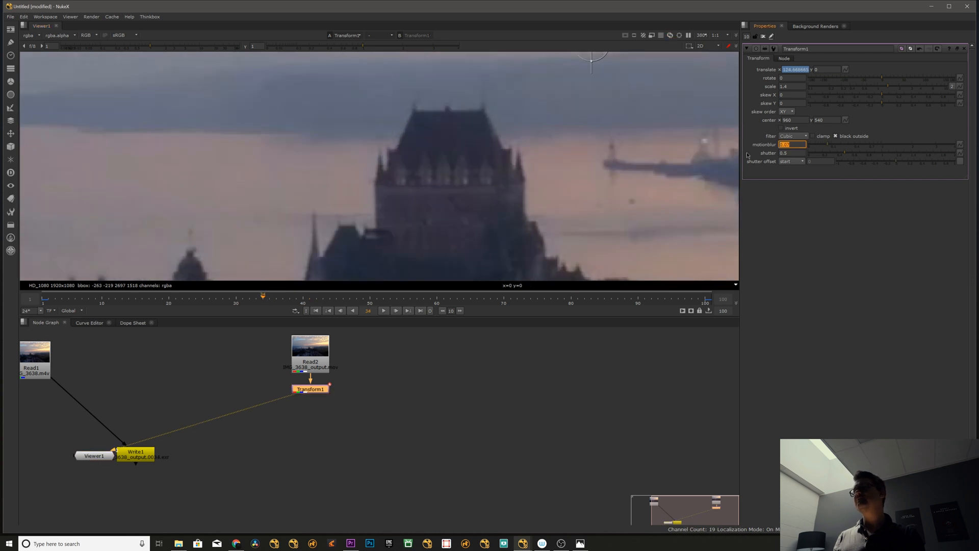
Compare frame 34 with the Transform's motion blur set to 0 and back to 1
key("Return")
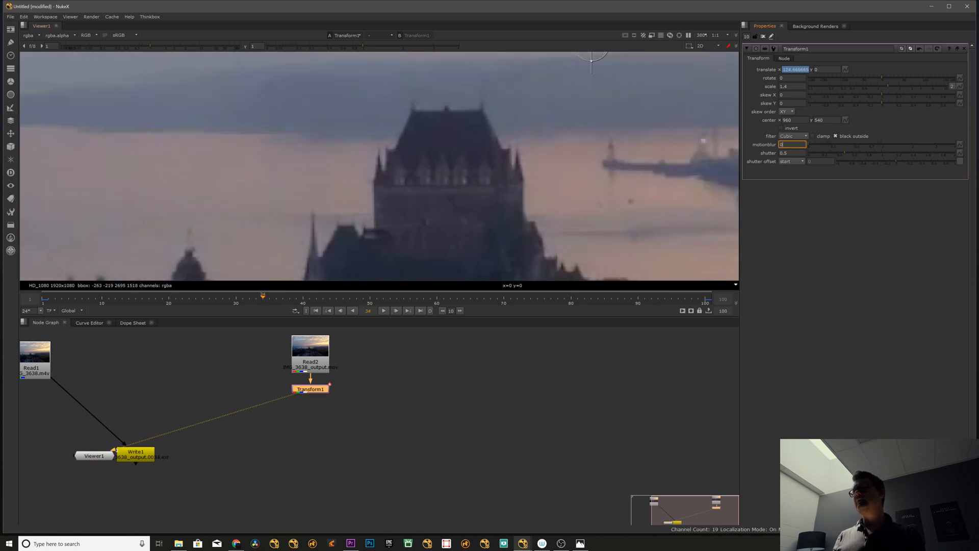
type("1")
key("Return")
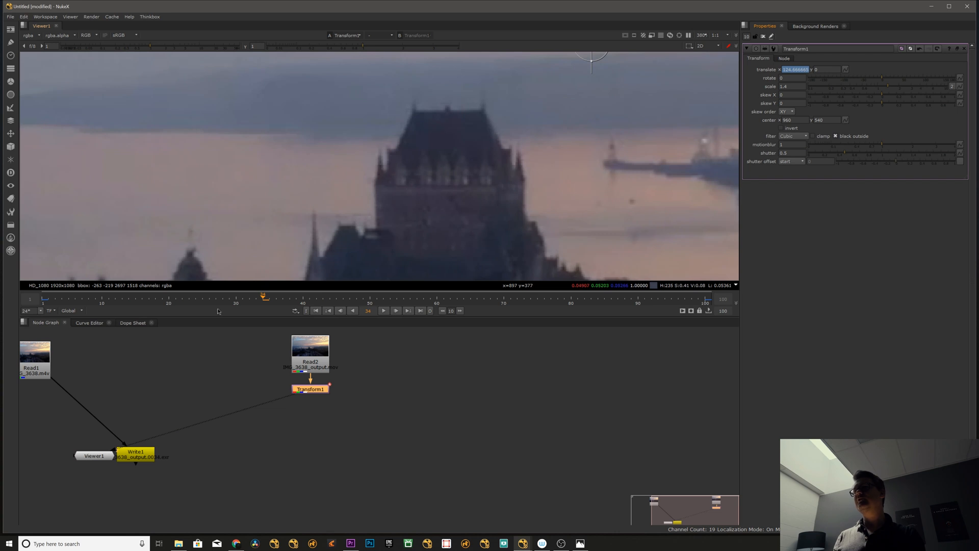
Set Transform1's x translate to 200 at frame 100
left_click(55, 301)
left_click(709, 297)
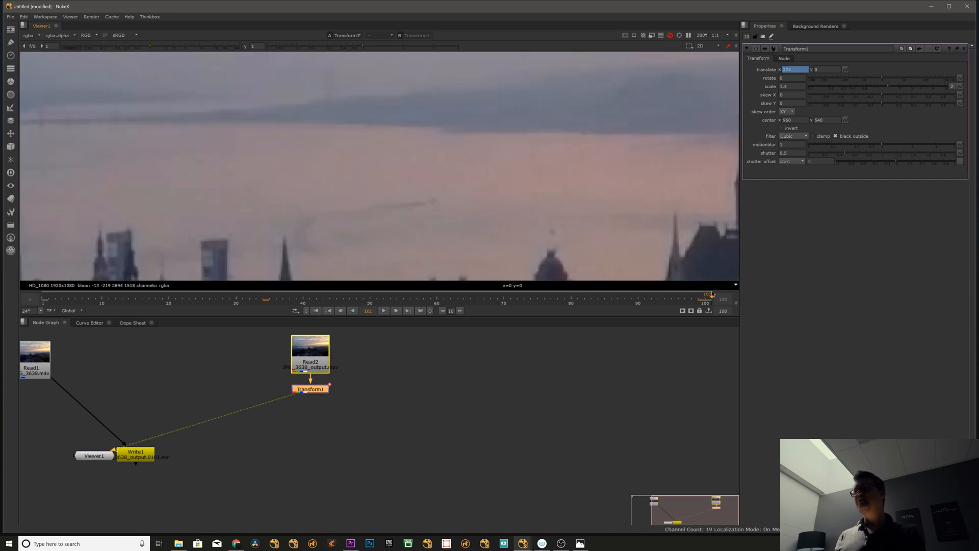
left_click(705, 297)
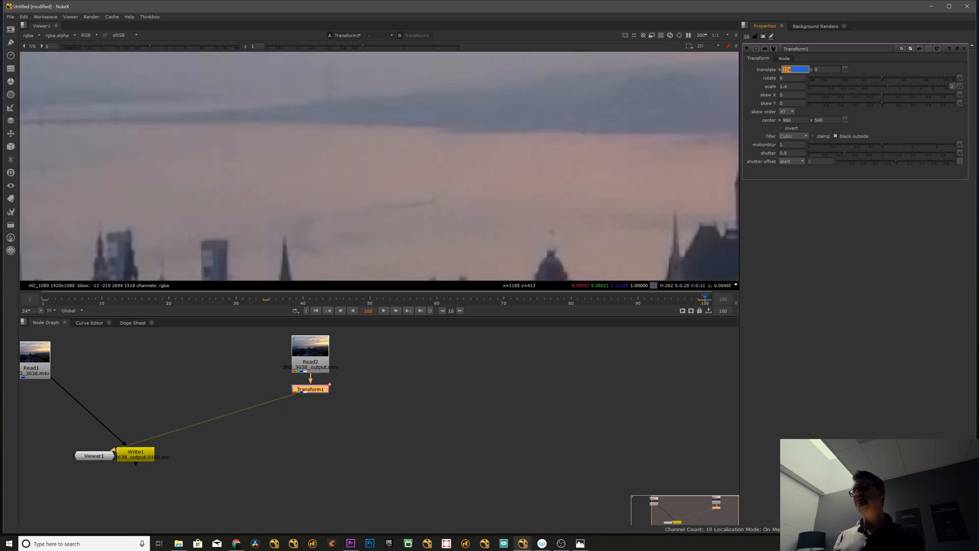
type("2")
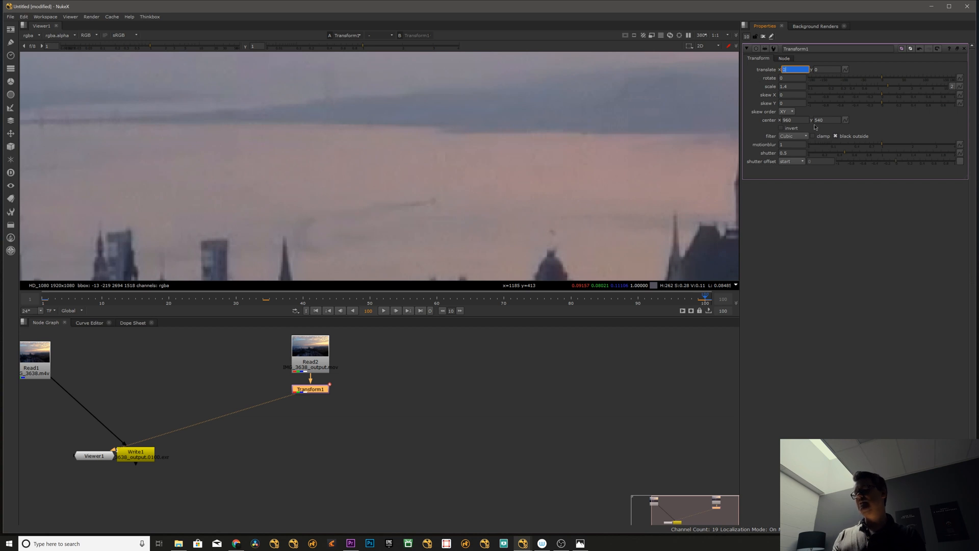
type("00")
key("Return")
Scrub to frame 42 and examine the effect of Transform1's motion blur there, keeping the value at 1
left_click_drag(104, 299, 316, 300)
left_click(380, 360)
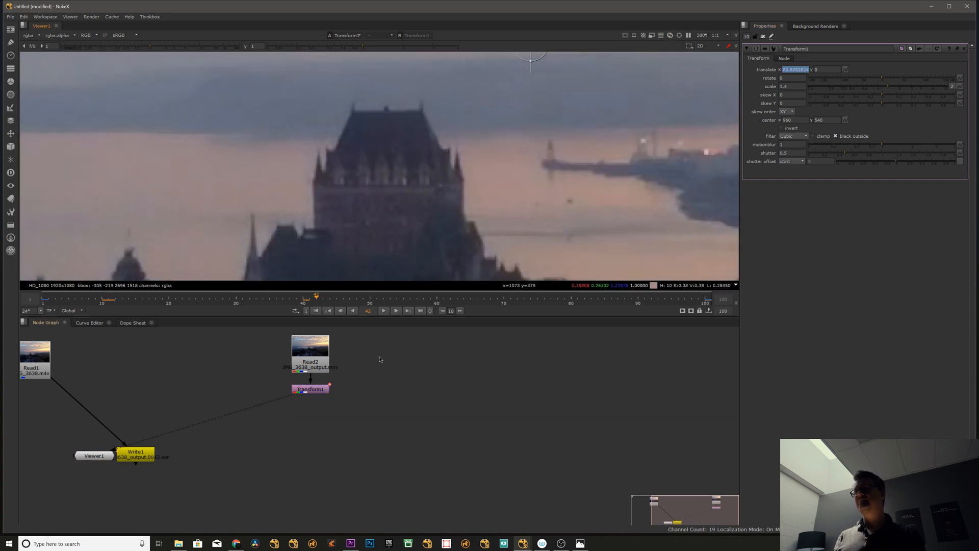
left_click(312, 390)
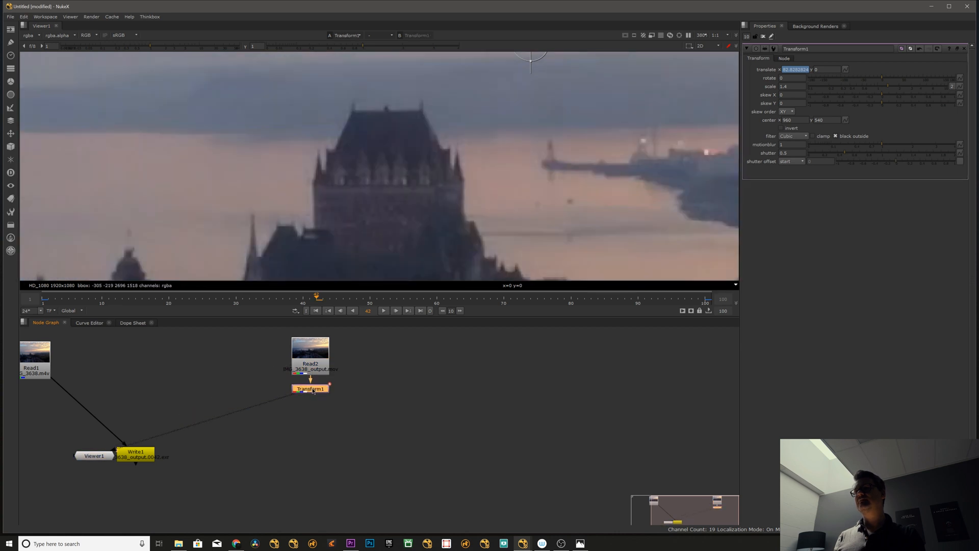
double_click(782, 144)
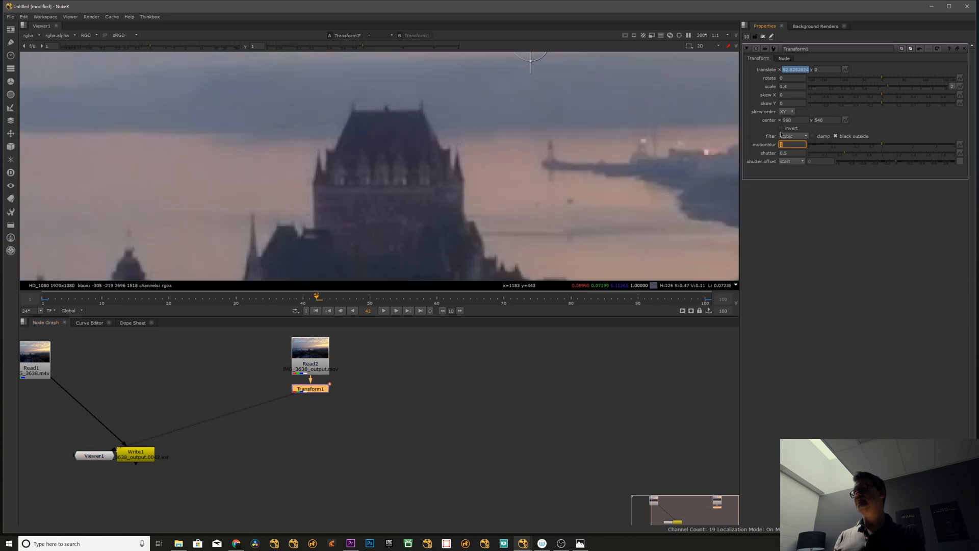
key("Return")
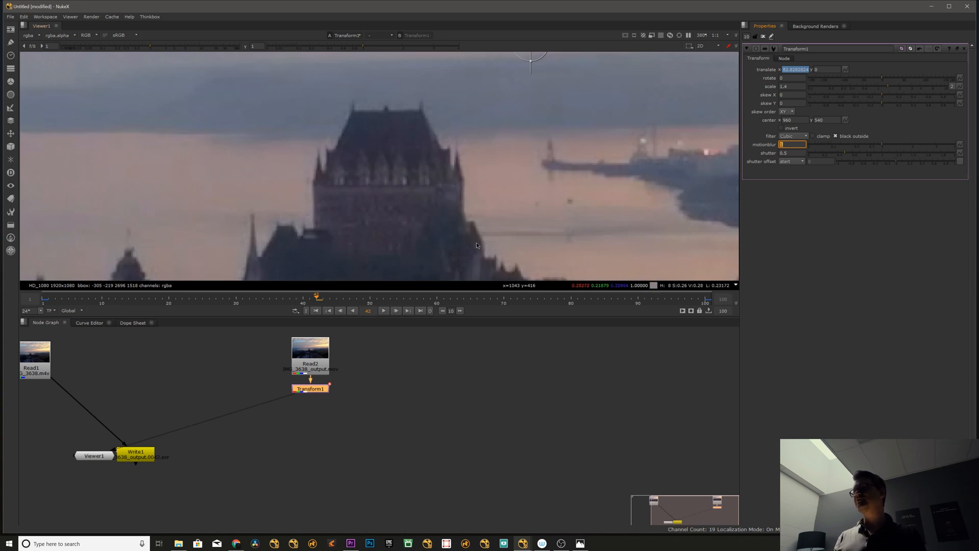
Move Transform1's last x translate keyframe to frame 11 in the Dope Sheet and view frame 6
left_click(133, 322)
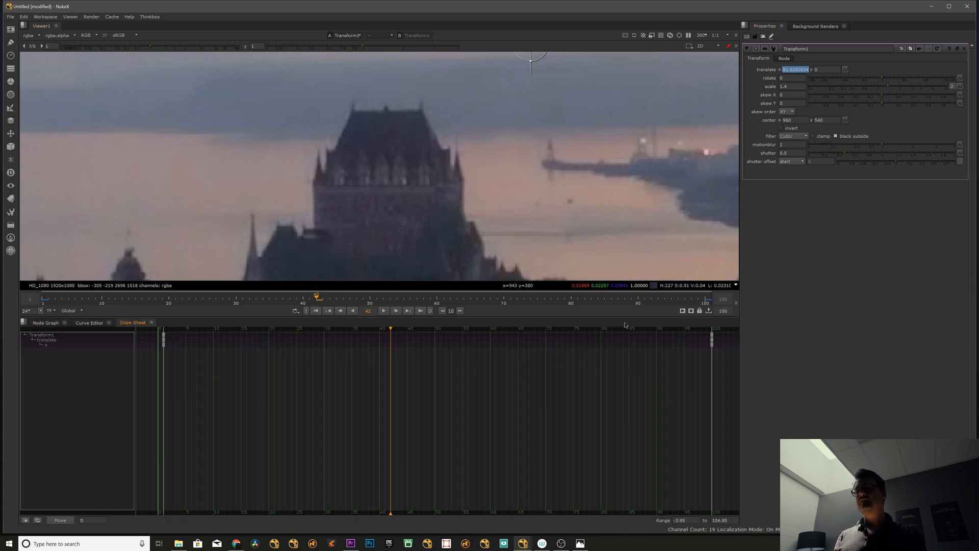
left_click_drag(710, 335, 211, 343)
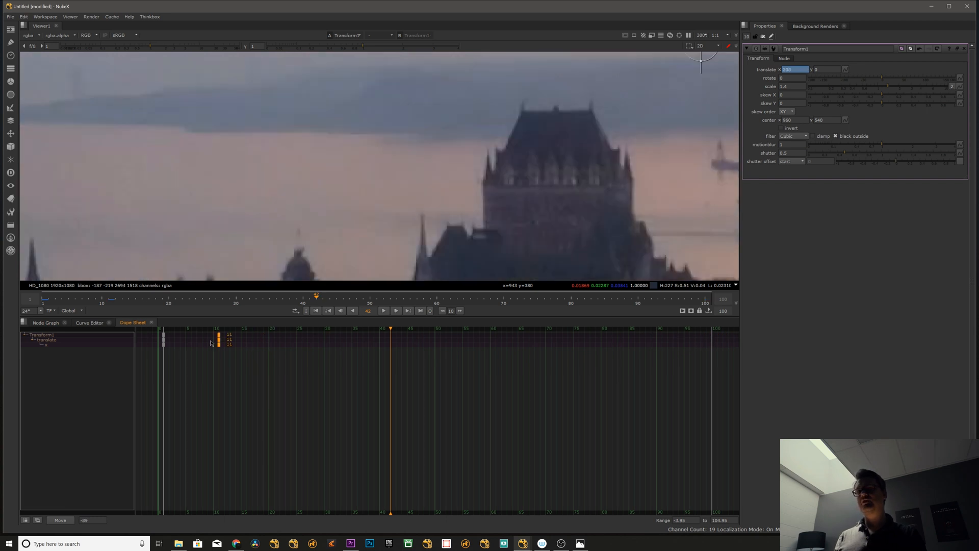
left_click(75, 298)
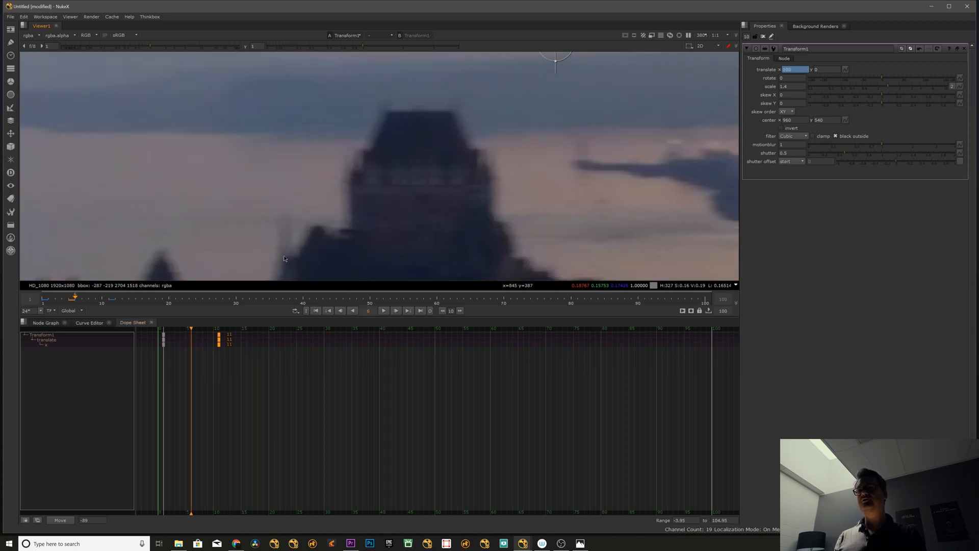
Compare Transform1's motion blur at 0 and 1 on frame 6, and examine its shutter setting
left_click(47, 323)
left_click(308, 375)
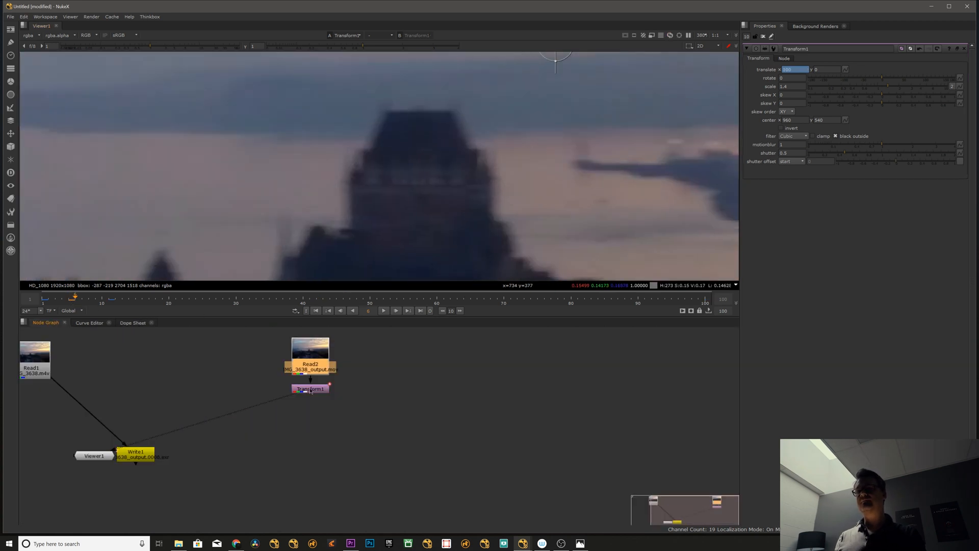
left_click(311, 389)
left_click(311, 393)
left_click(312, 391)
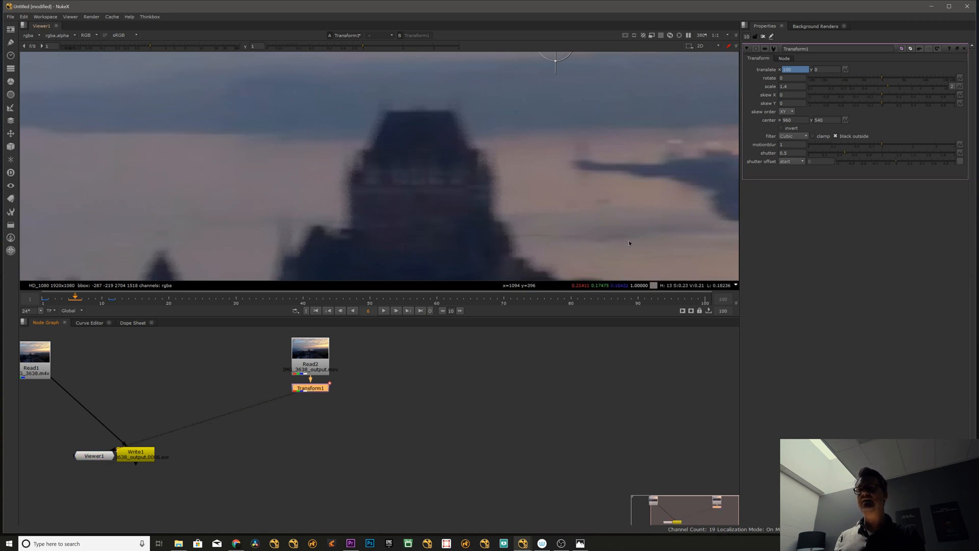
left_click_drag(792, 145, 760, 145)
type("0")
key("Return")
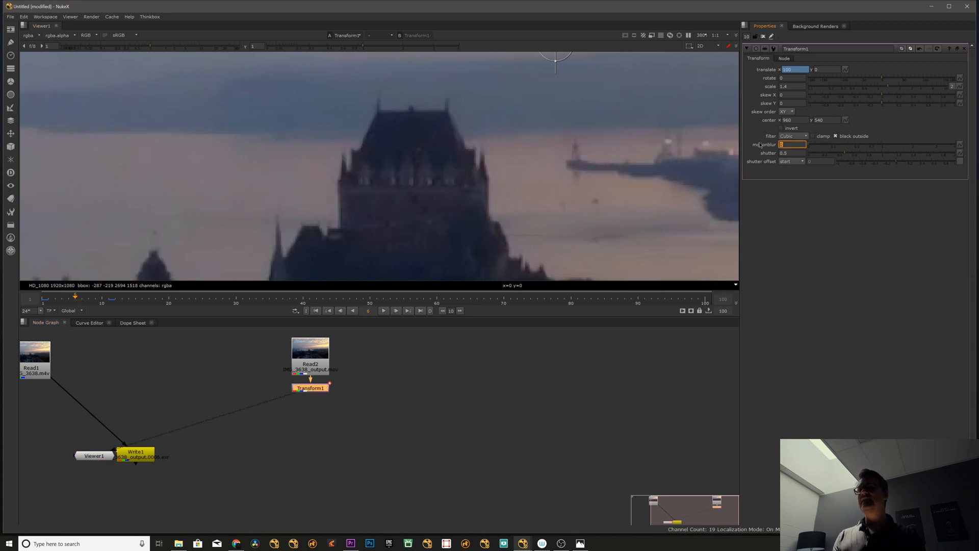
type("1")
key("Return")
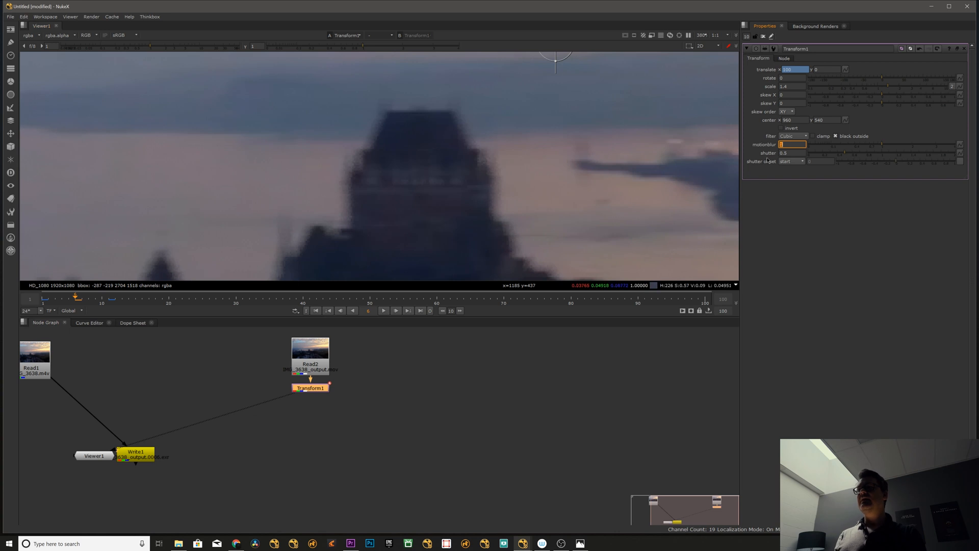
key("Tab")
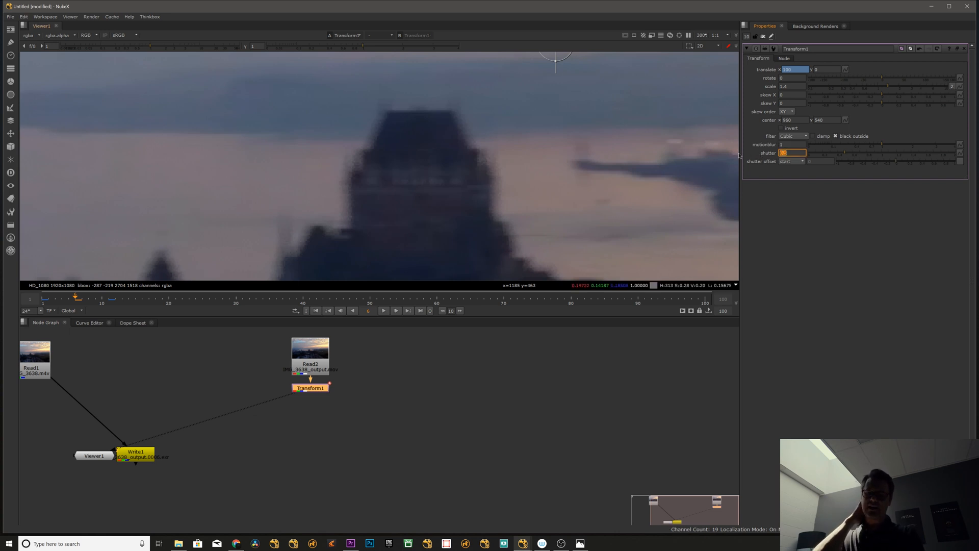
left_click(783, 173)
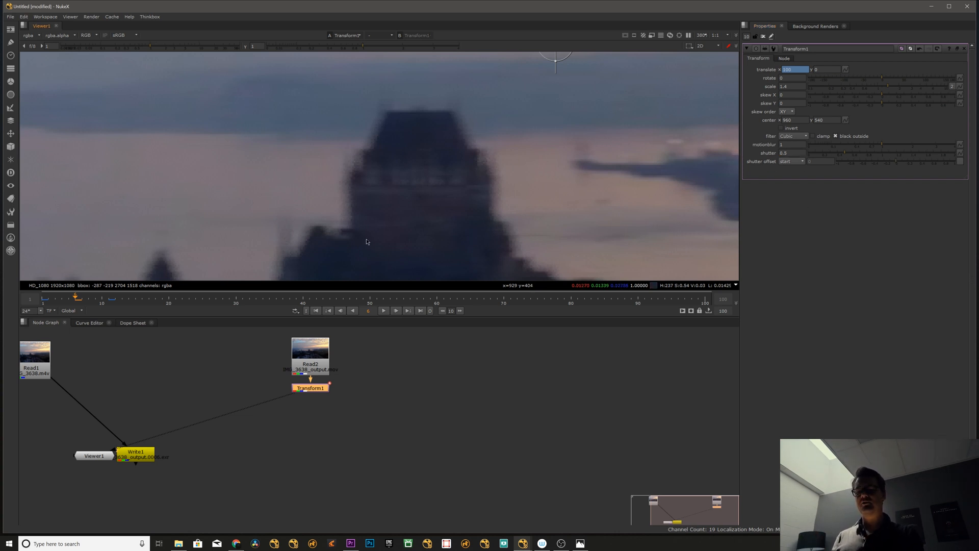
Fit the full image in the viewer and scrub the shortened move back to frame 2, keeping Transform1 selected
key("f")
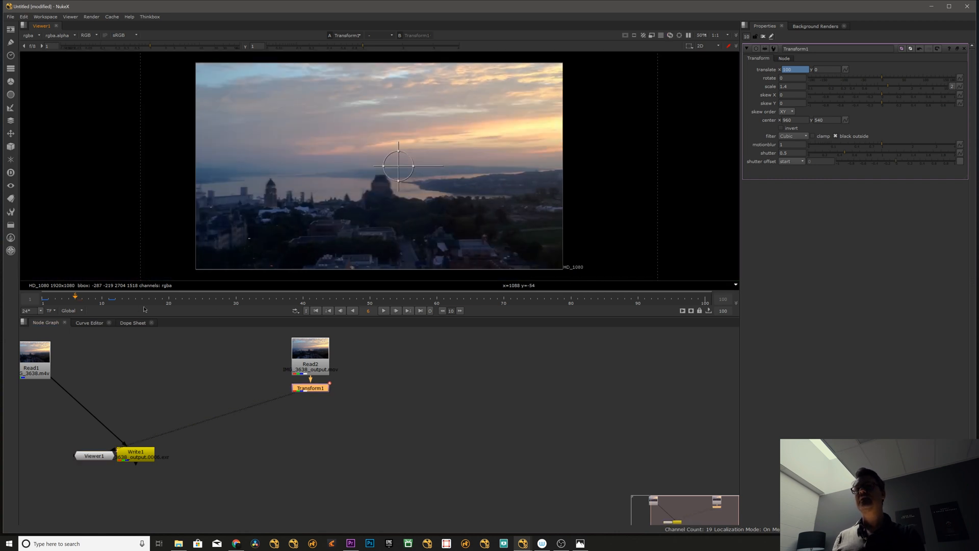
left_click_drag(88, 304, 48, 305)
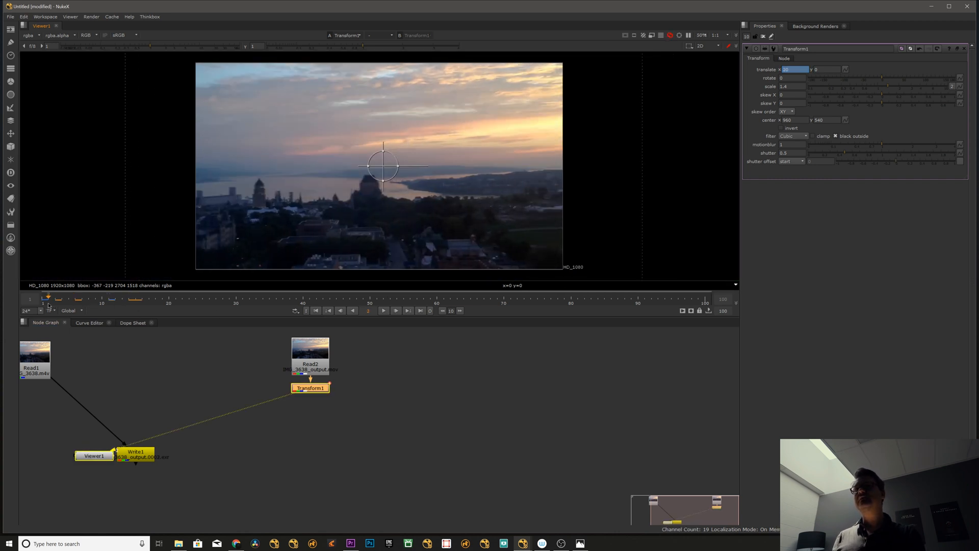
left_click(457, 383)
left_click(325, 388)
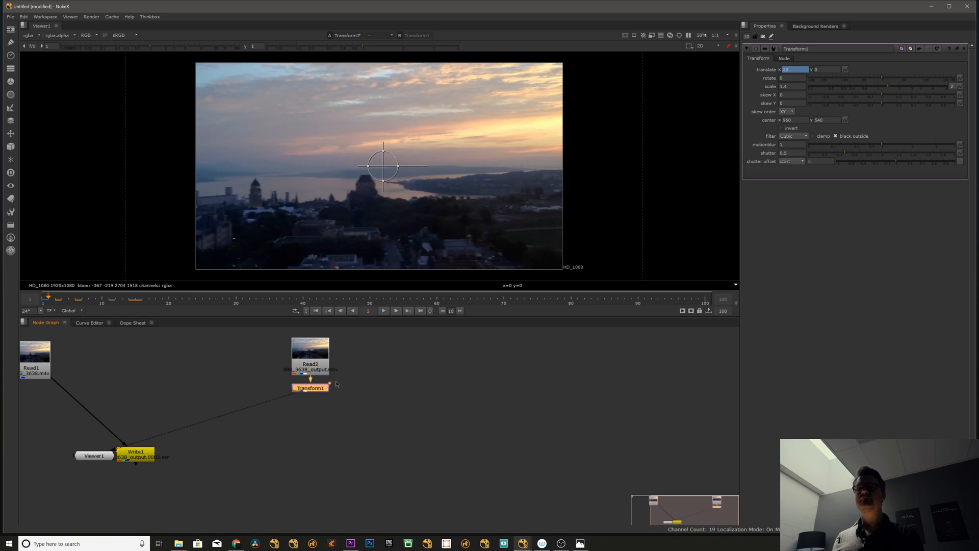